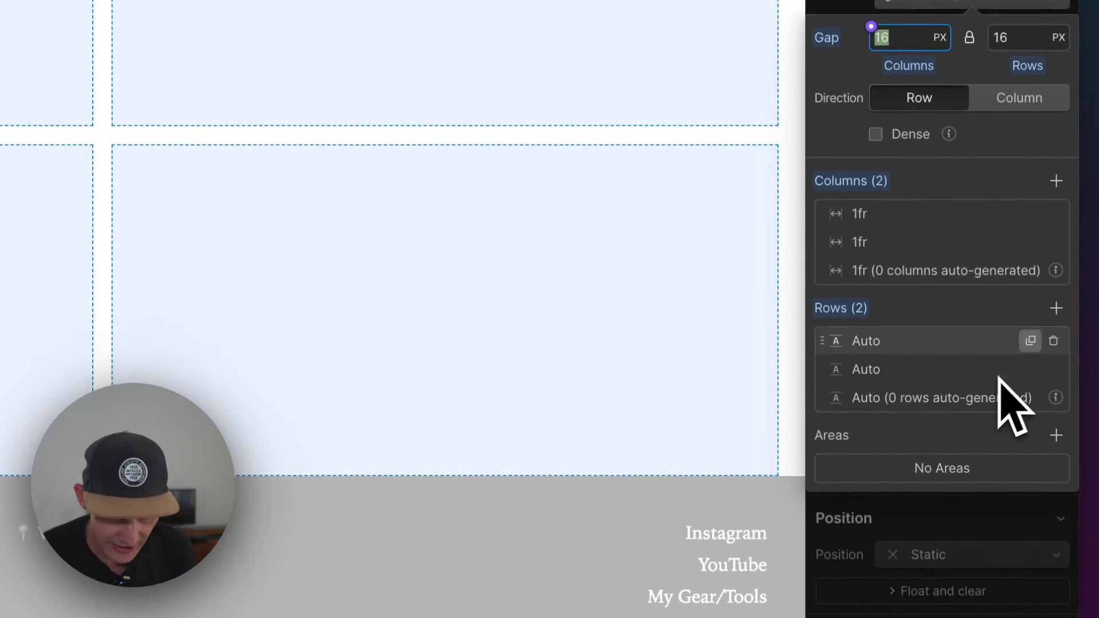
Give the Example grid four 1fr columns and three auto rows, then add a new grid area
click(1058, 181)
click(1057, 180)
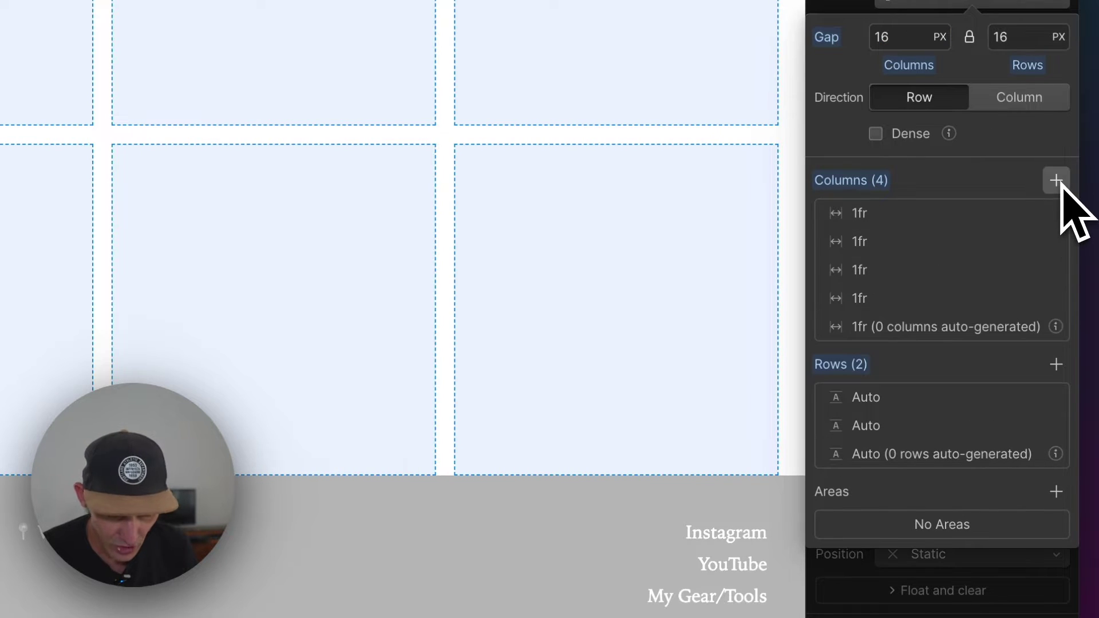
click(1059, 369)
click(1059, 370)
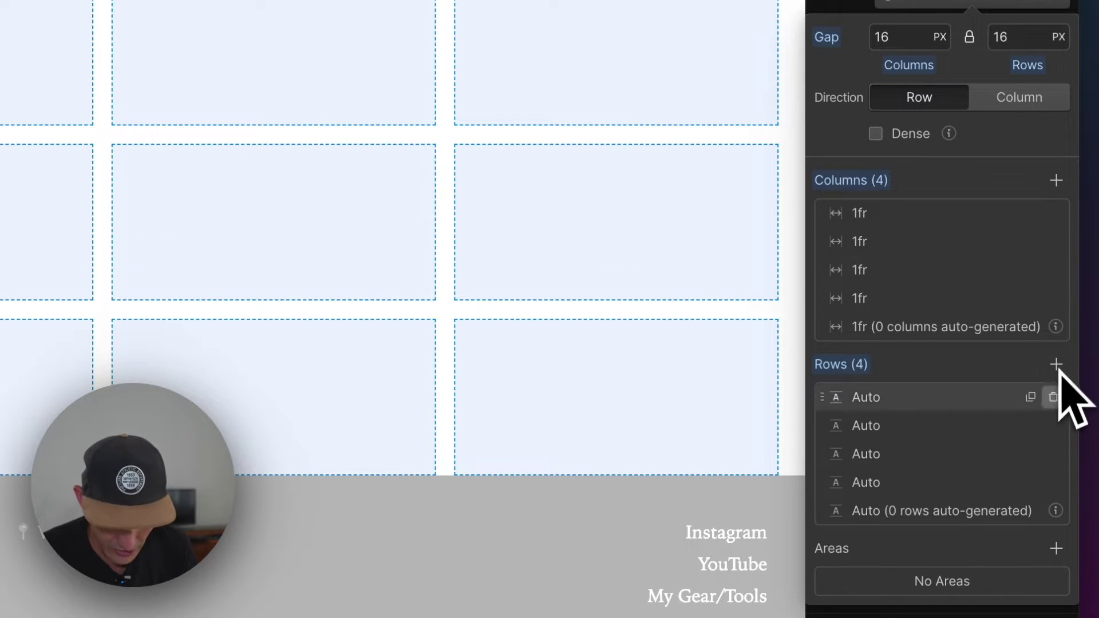
click(1053, 427)
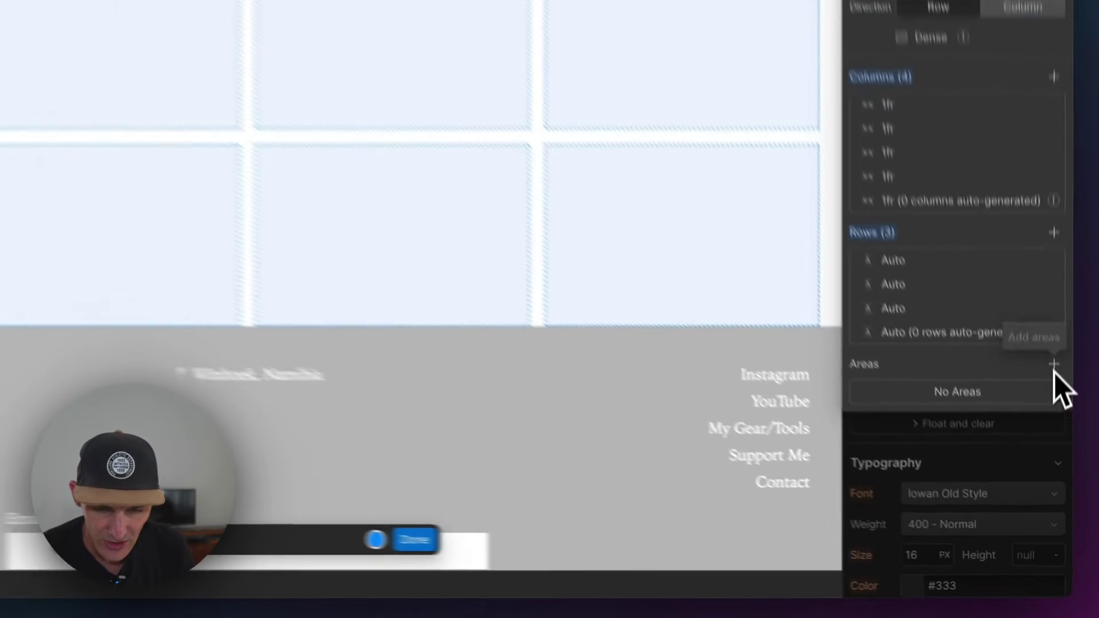
click(1049, 460)
Rename the new area Top-Left-Area, set its column end to 2, and finish grid editing
click(985, 362)
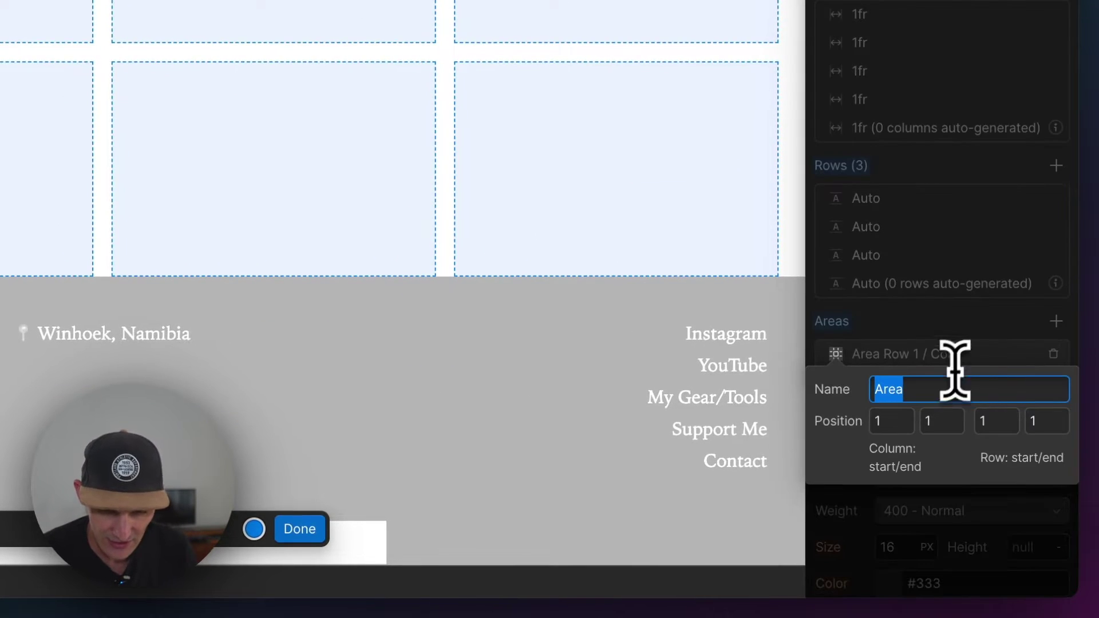
click(947, 390)
double_click(947, 391)
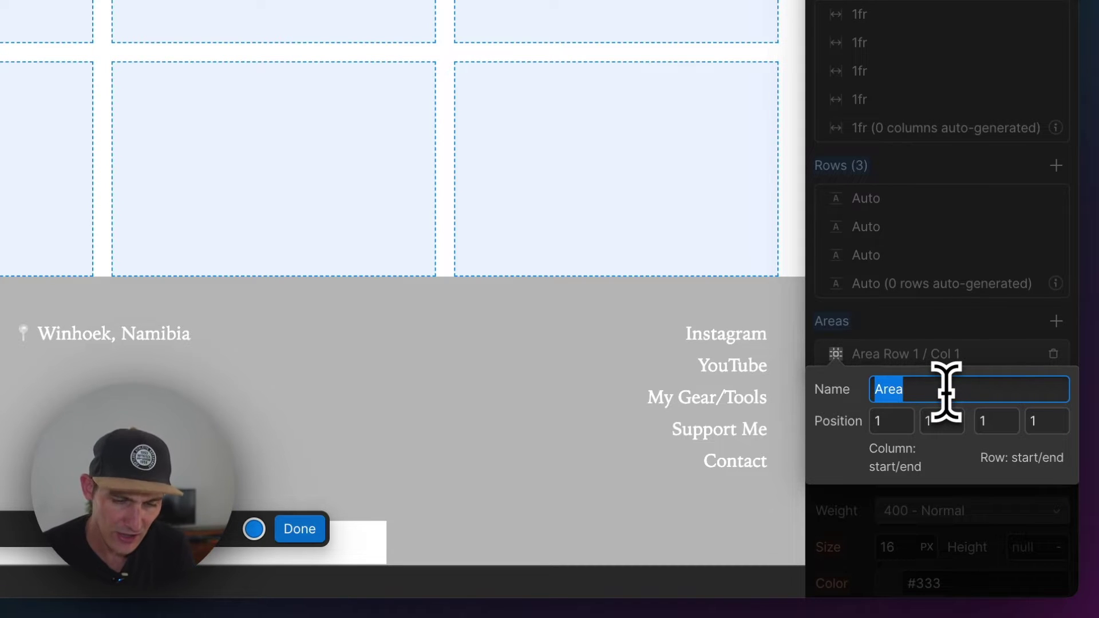
text(Top Left)
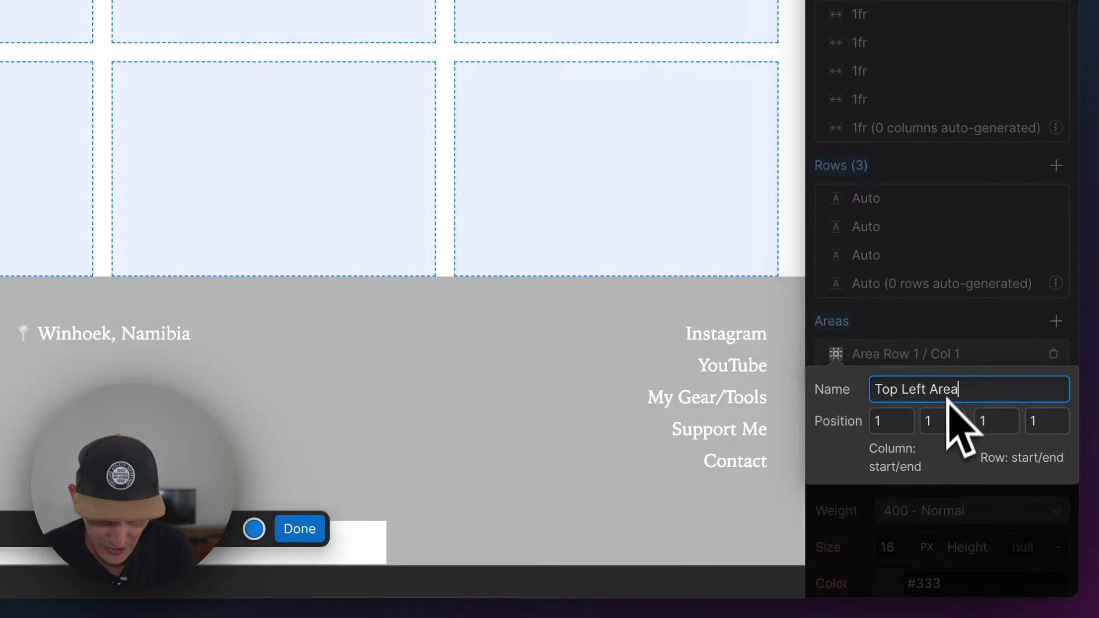
key(Return)
click(964, 352)
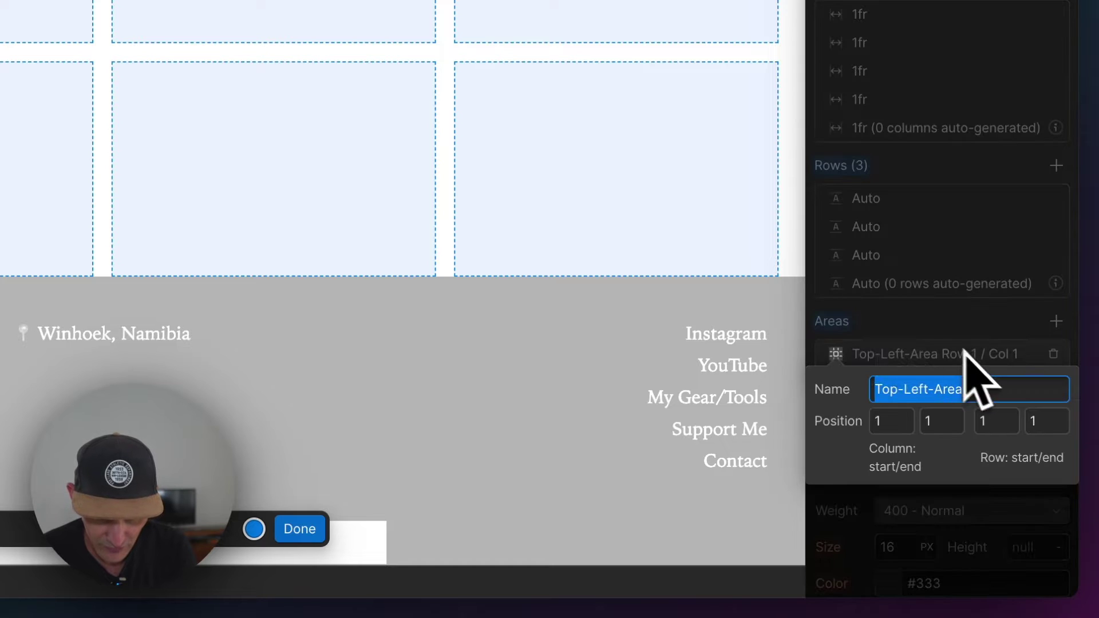
click(943, 418)
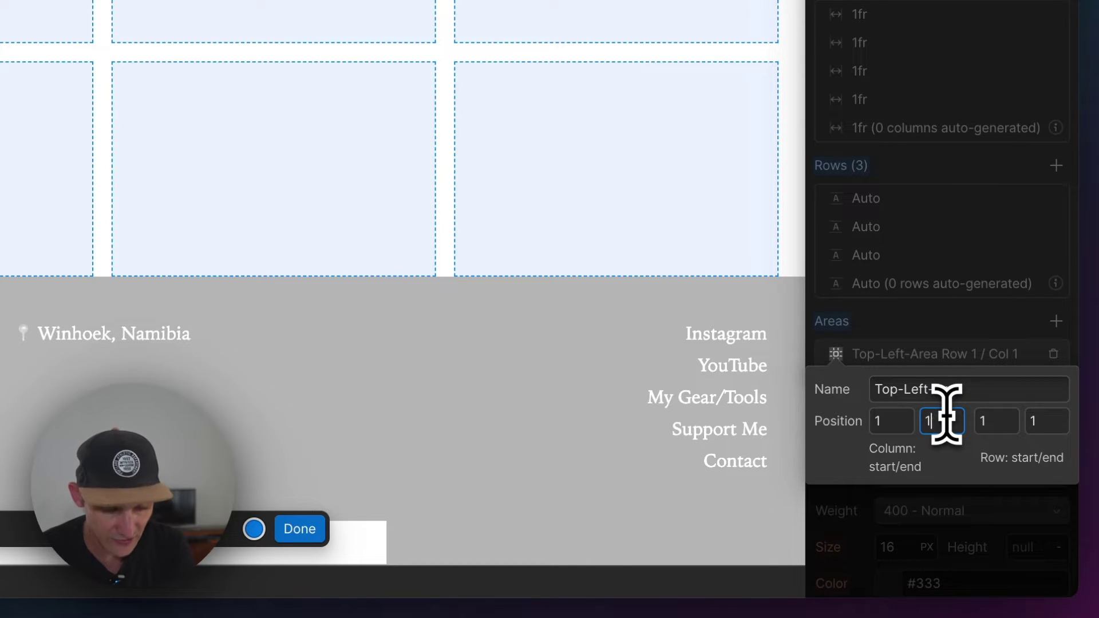
key(Return)
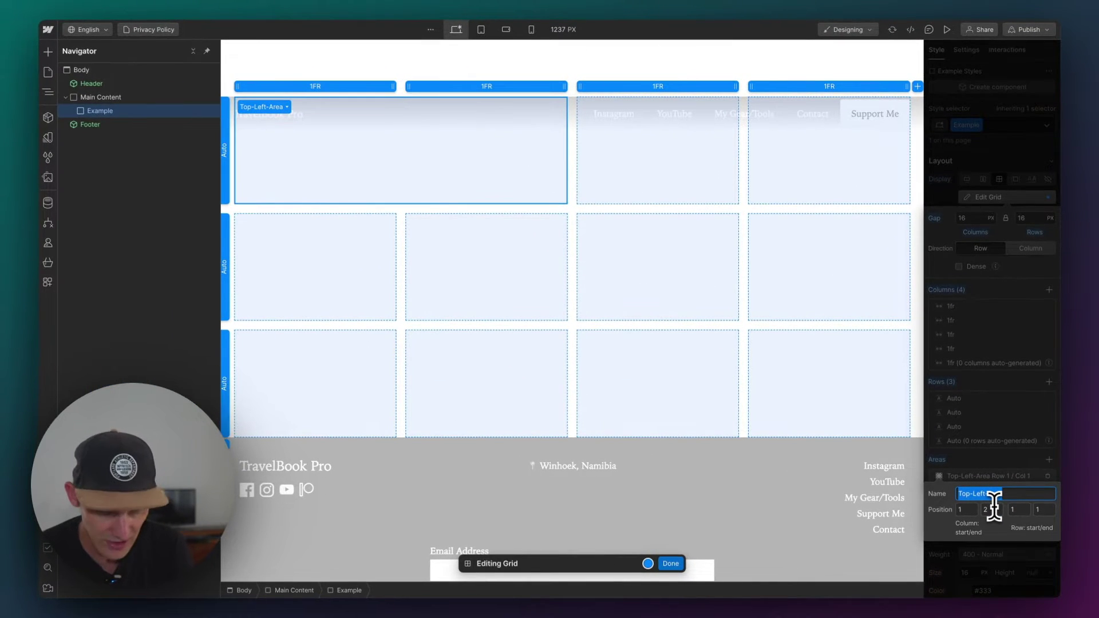
click(670, 564)
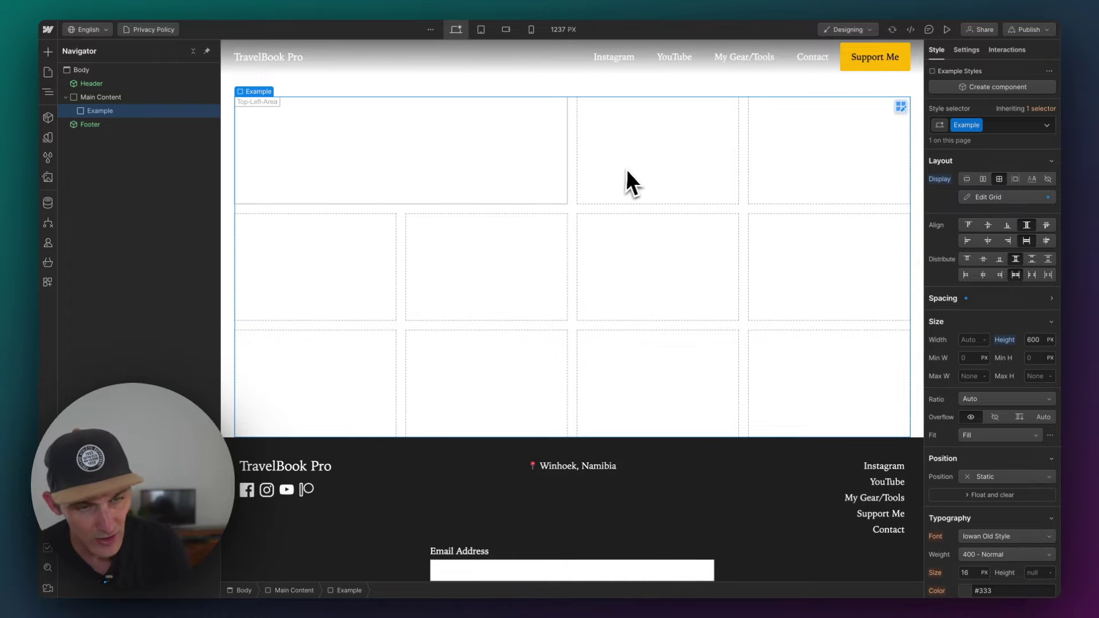
Reopen grid editing and add Central-Area spanning columns 2–3 of row 2
double_click(522, 253)
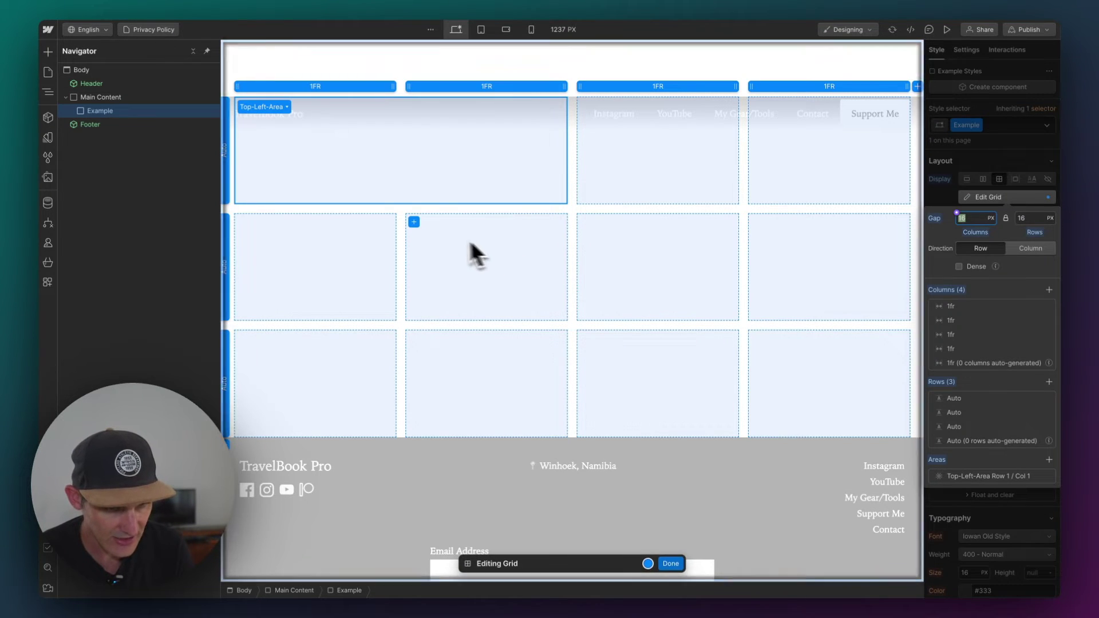
click(413, 225)
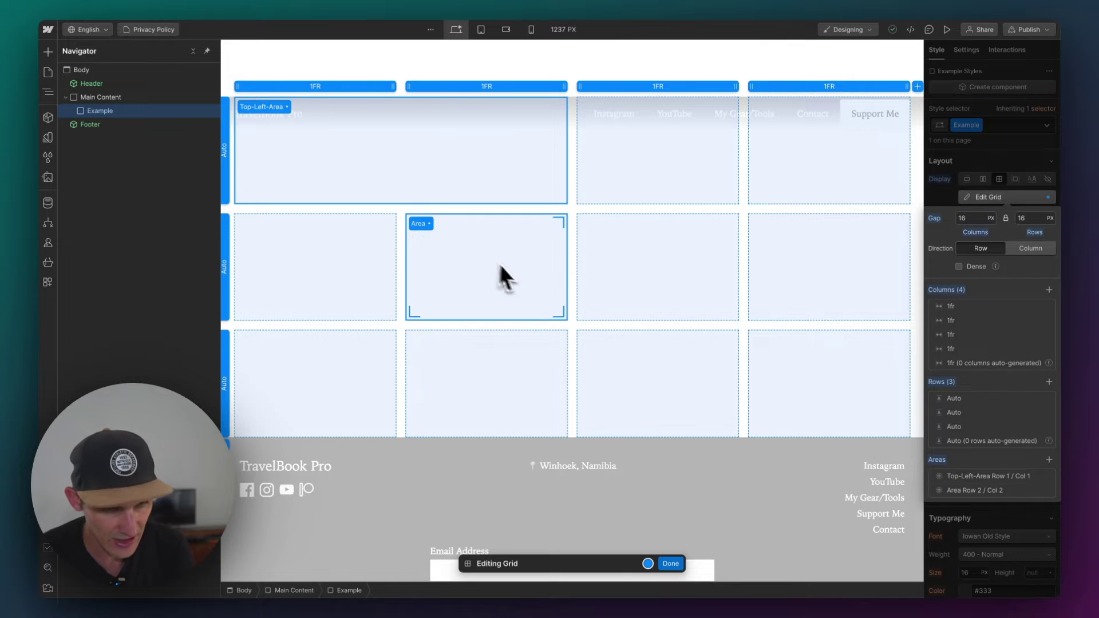
drag(565, 324, 736, 319)
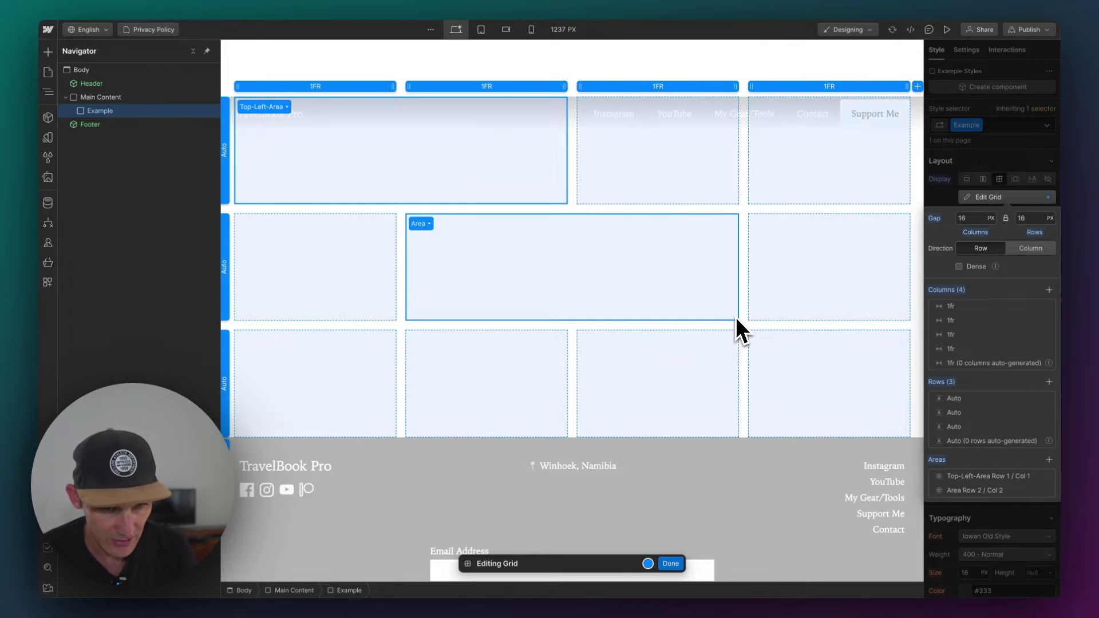
click(419, 225)
text(Central Area)
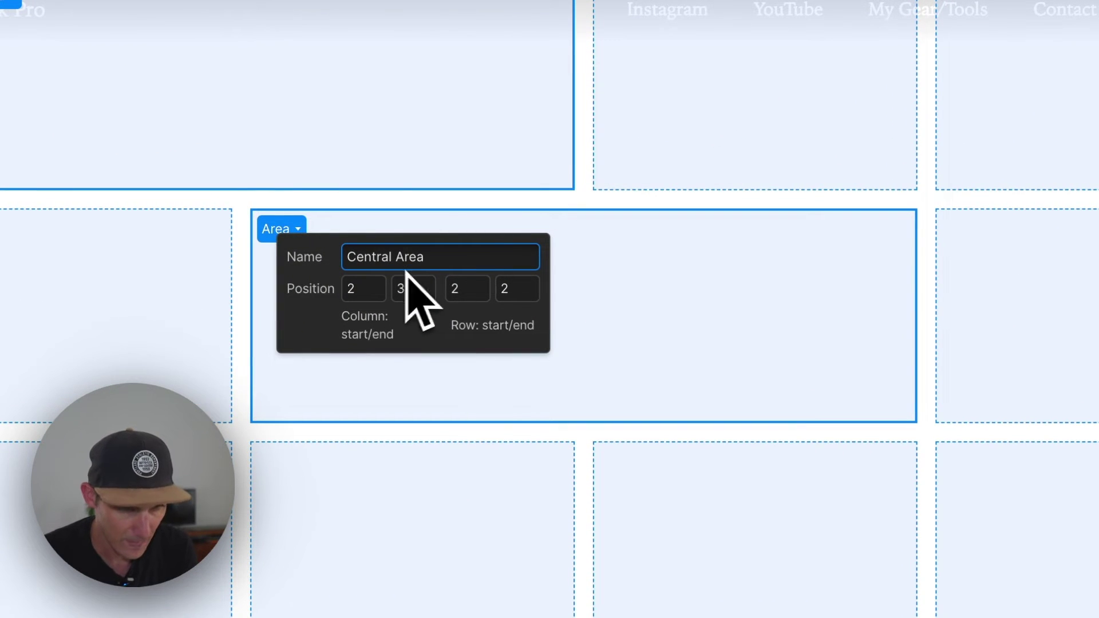
click(569, 294)
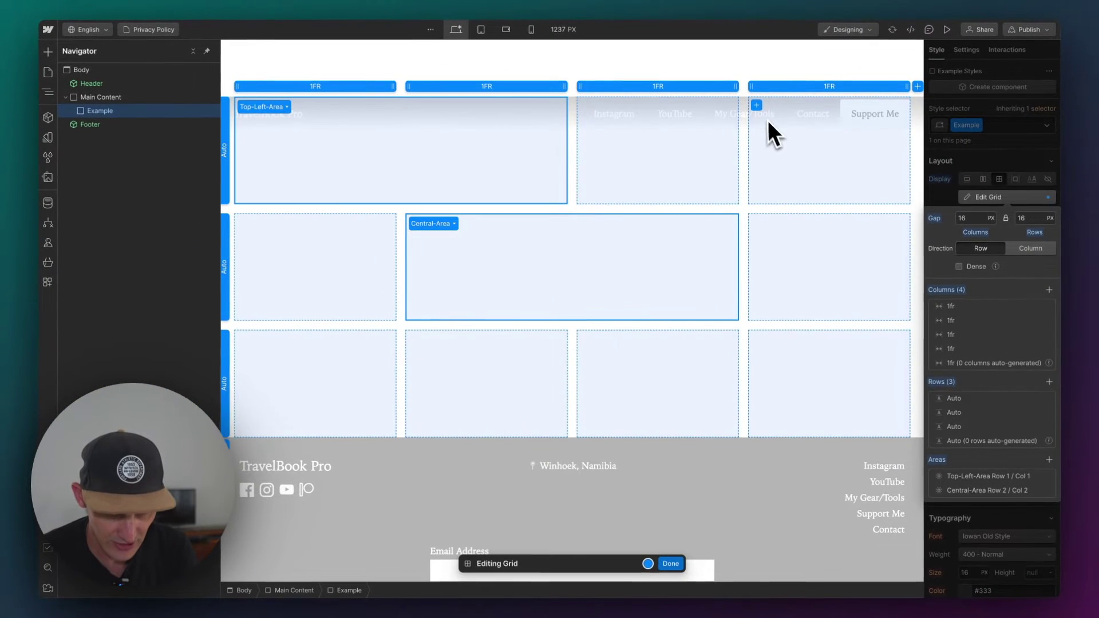
Add Right-Area down column 4 across all three rows, plus a new area at row 1, column 3
click(757, 105)
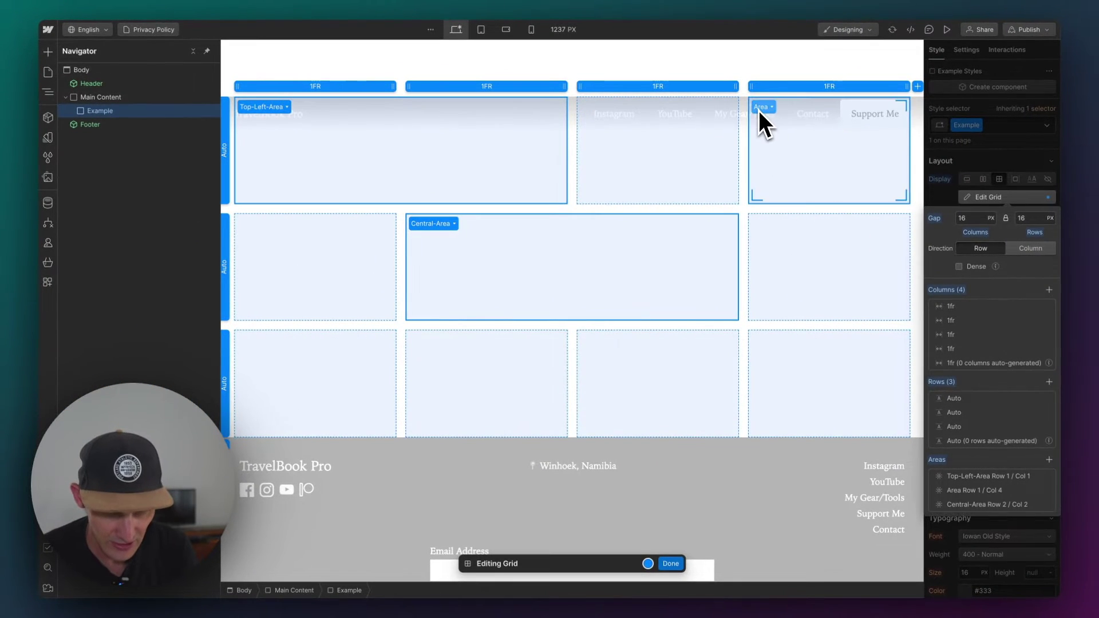
drag(906, 203, 895, 412)
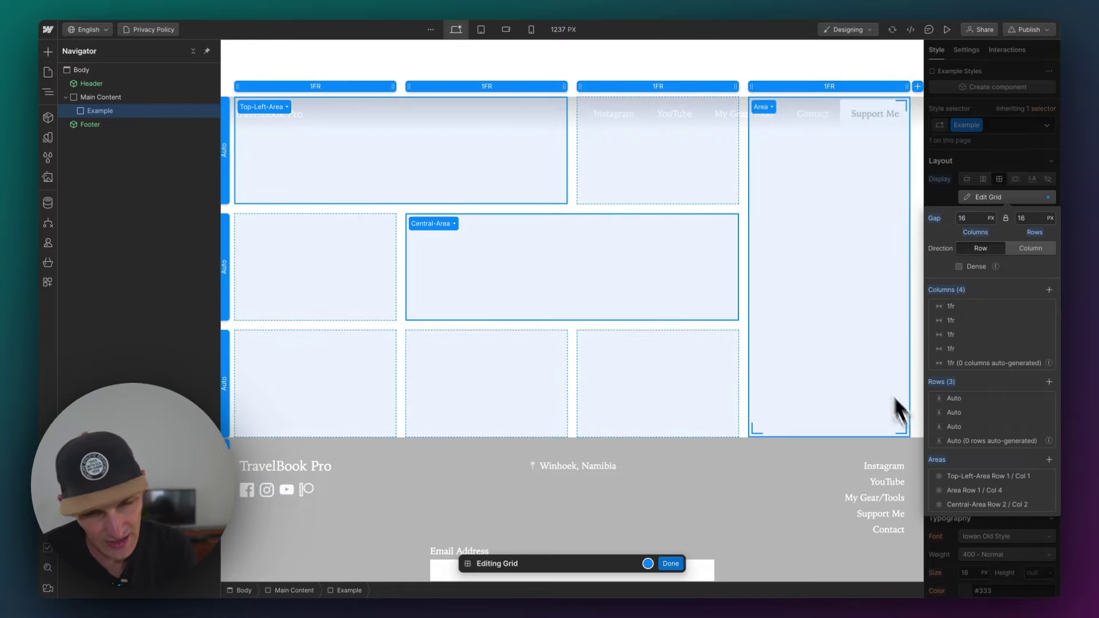
click(761, 108)
text(Right Area)
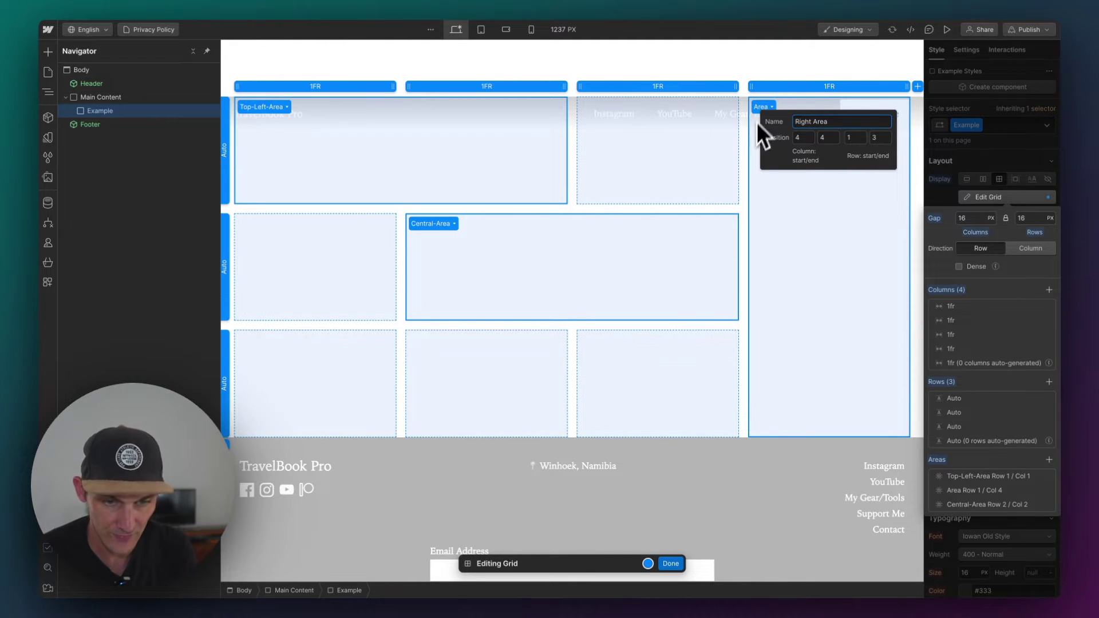
click(780, 219)
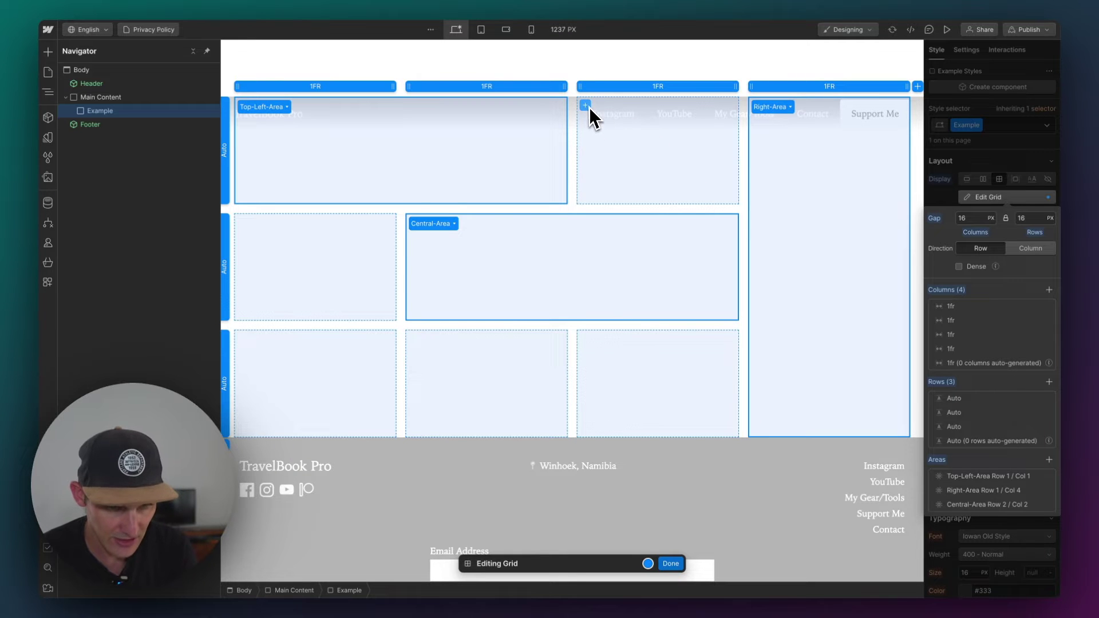
click(587, 107)
Name the row 1 area Central-Top-Area and stretch the column 1 area into row 3 as Bottom-Left
click(586, 106)
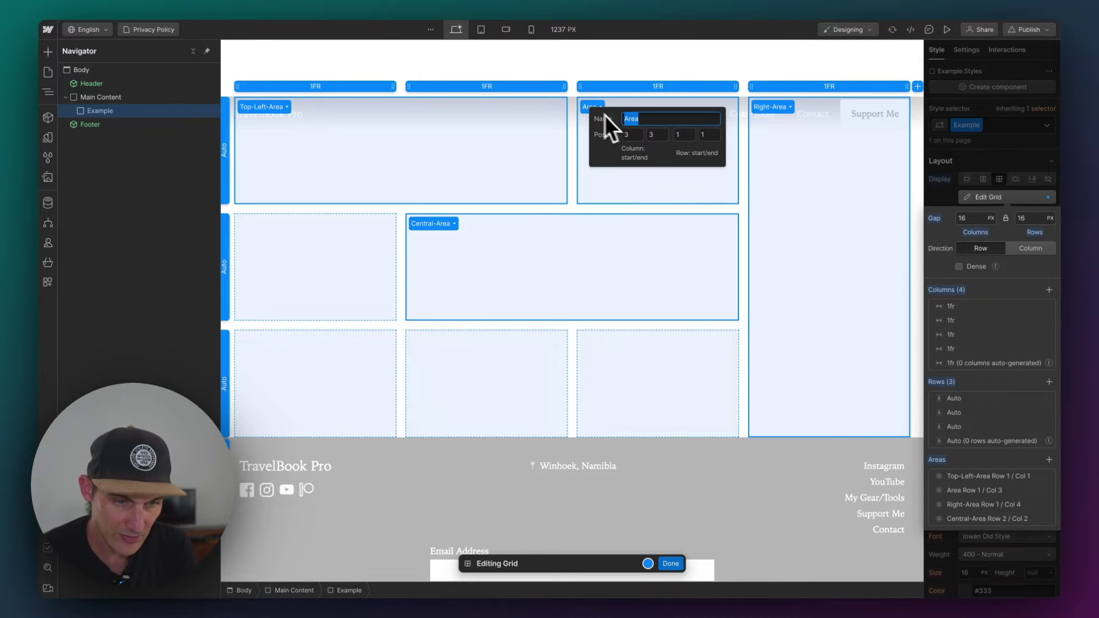
text(Central Ar)
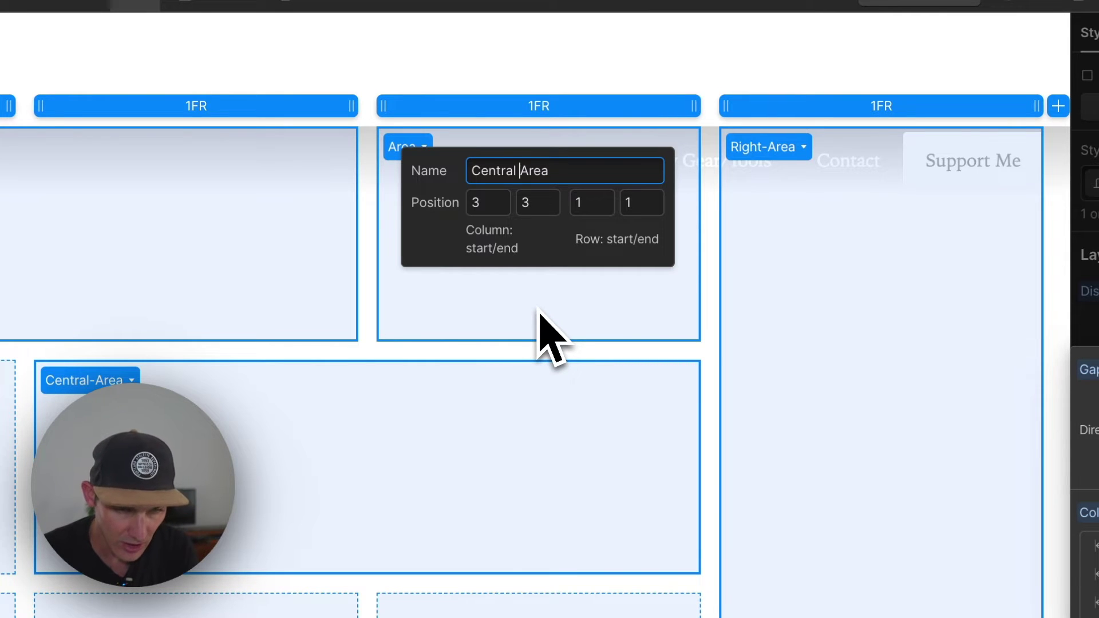
key(Return)
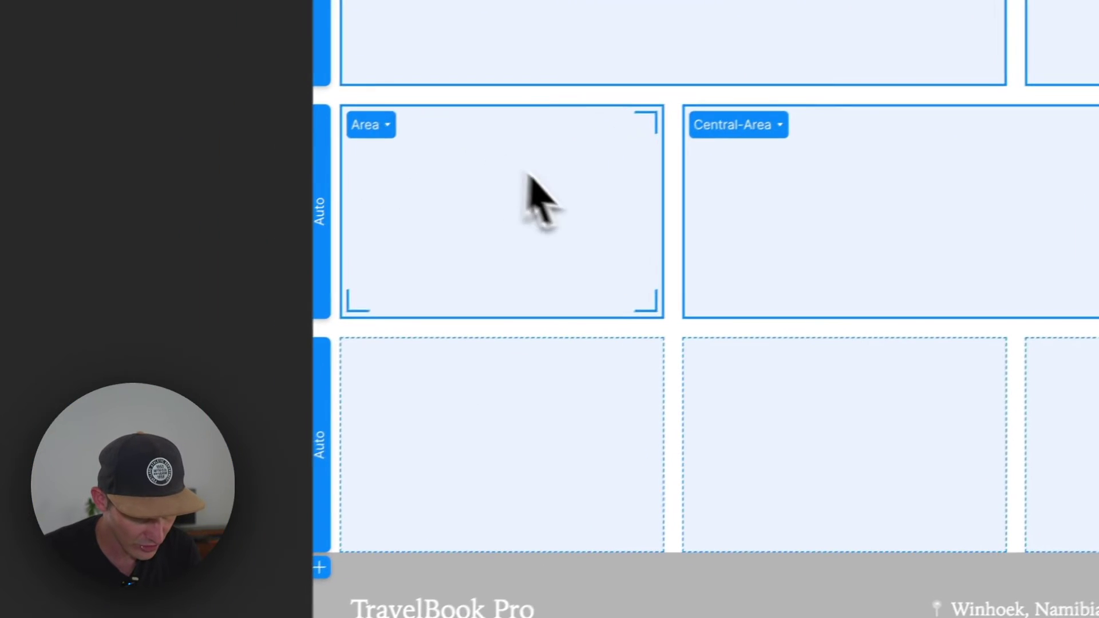
drag(675, 308, 682, 515)
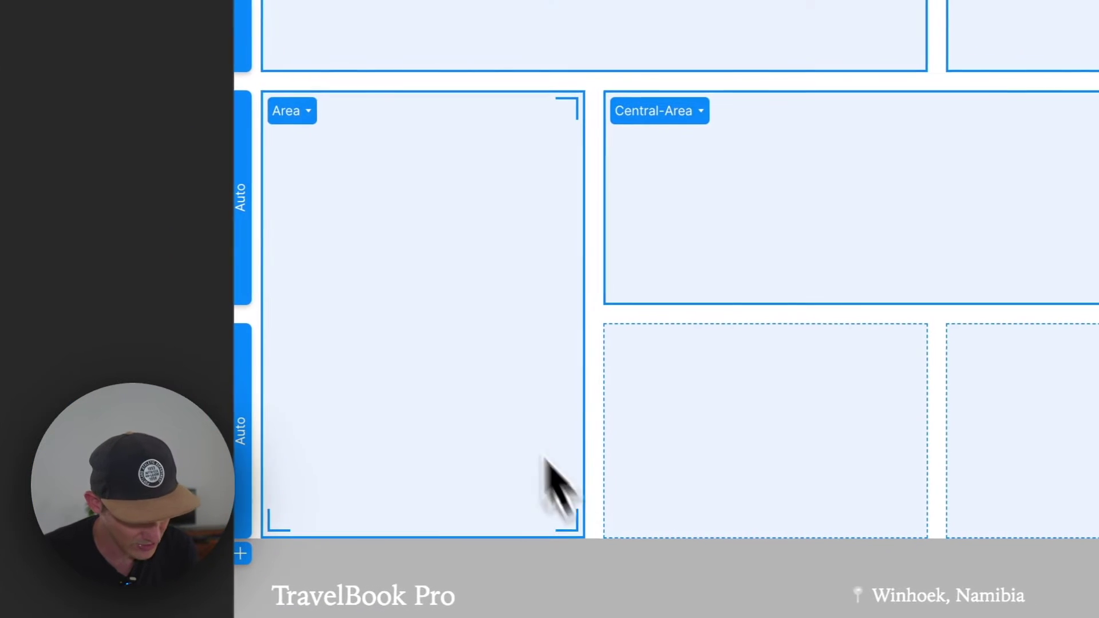
click(407, 122)
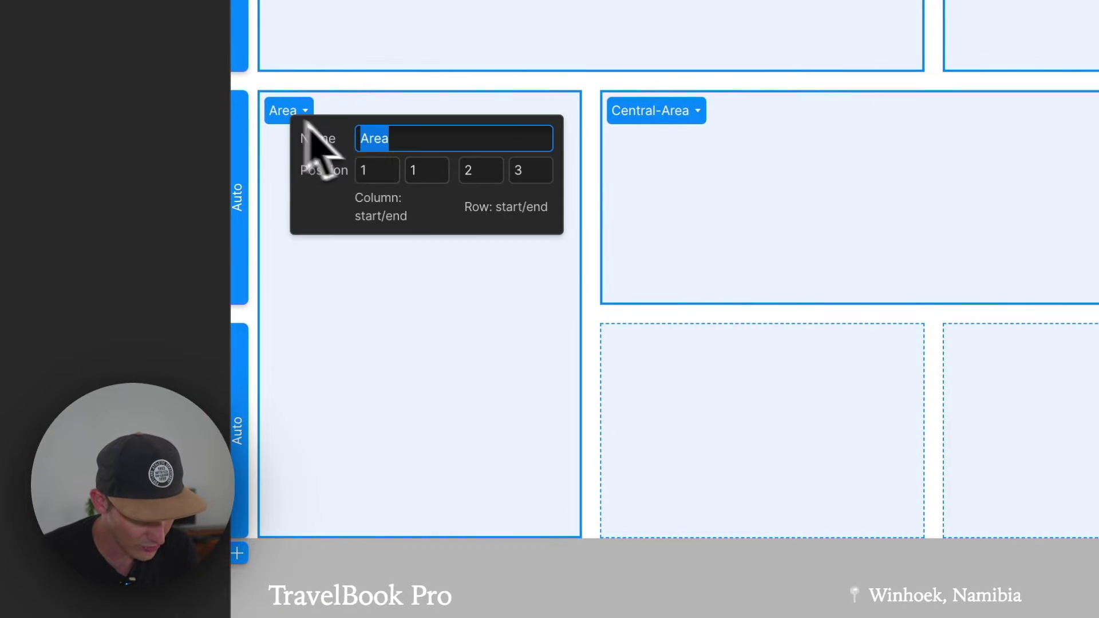
text(Bot)
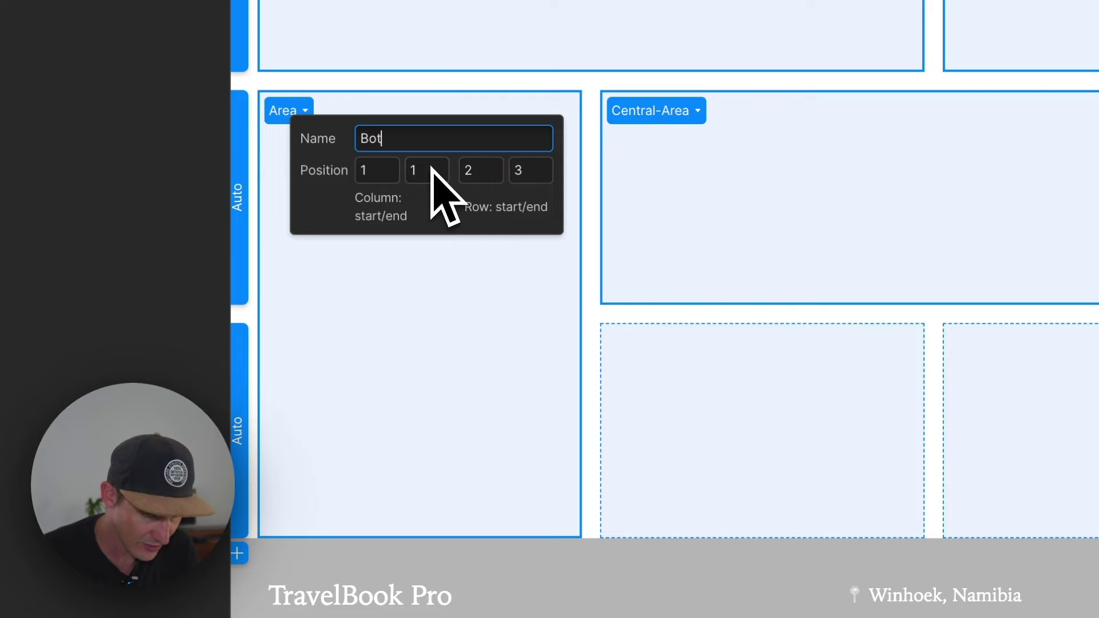
text(tom Left)
key(Return)
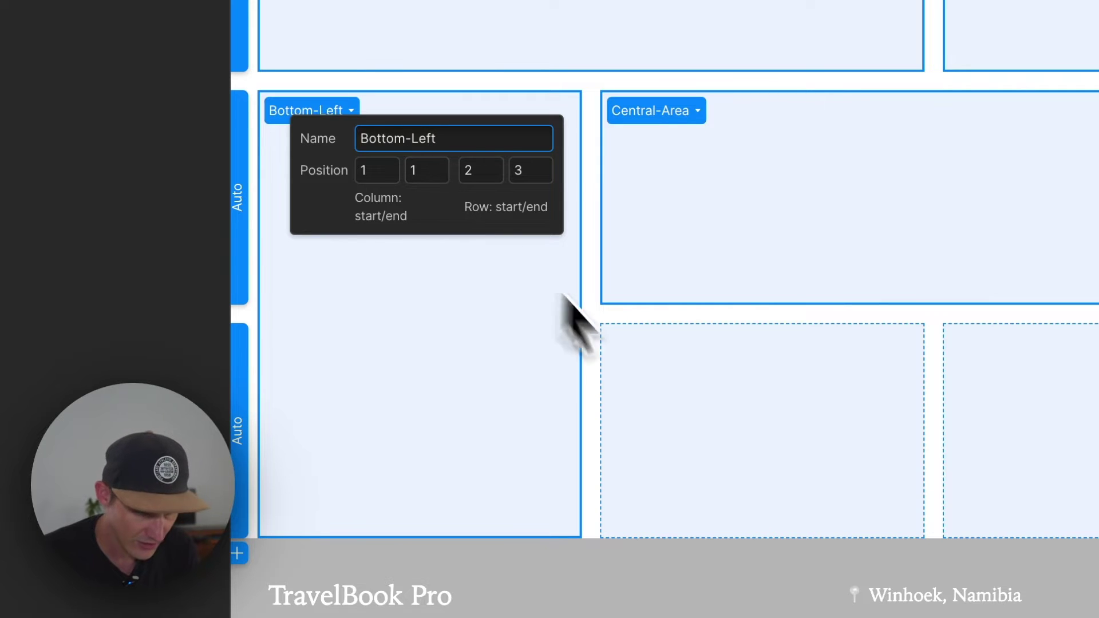
click(684, 435)
Add a two-column Bottom-Central area in the empty bottom cells and finish grid editing
click(618, 342)
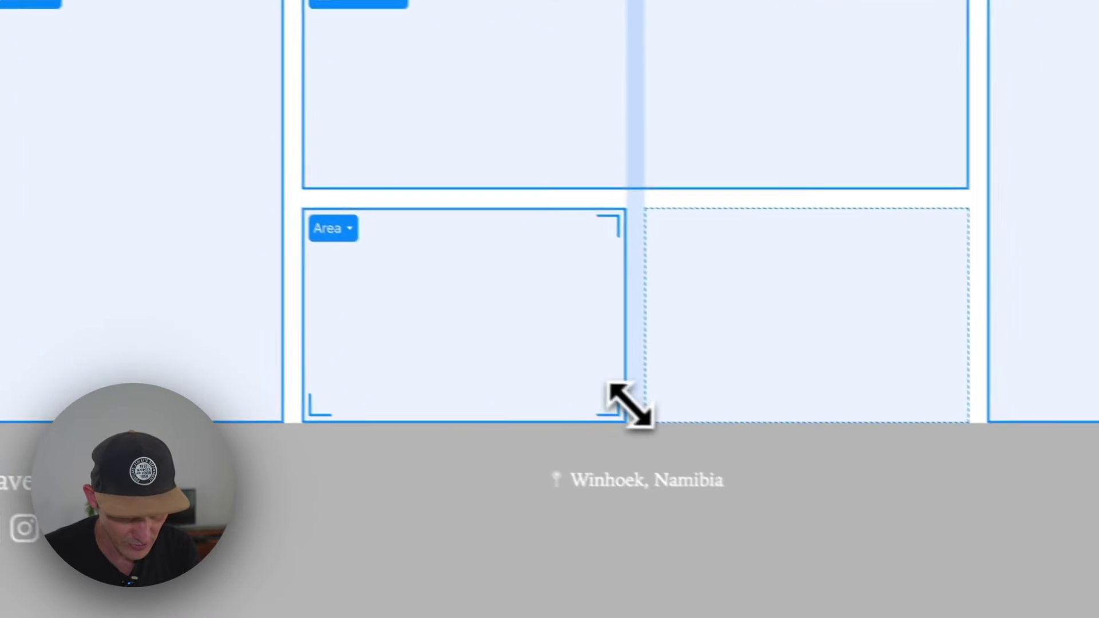
drag(914, 532, 1098, 534)
drag(780, 407, 780, 409)
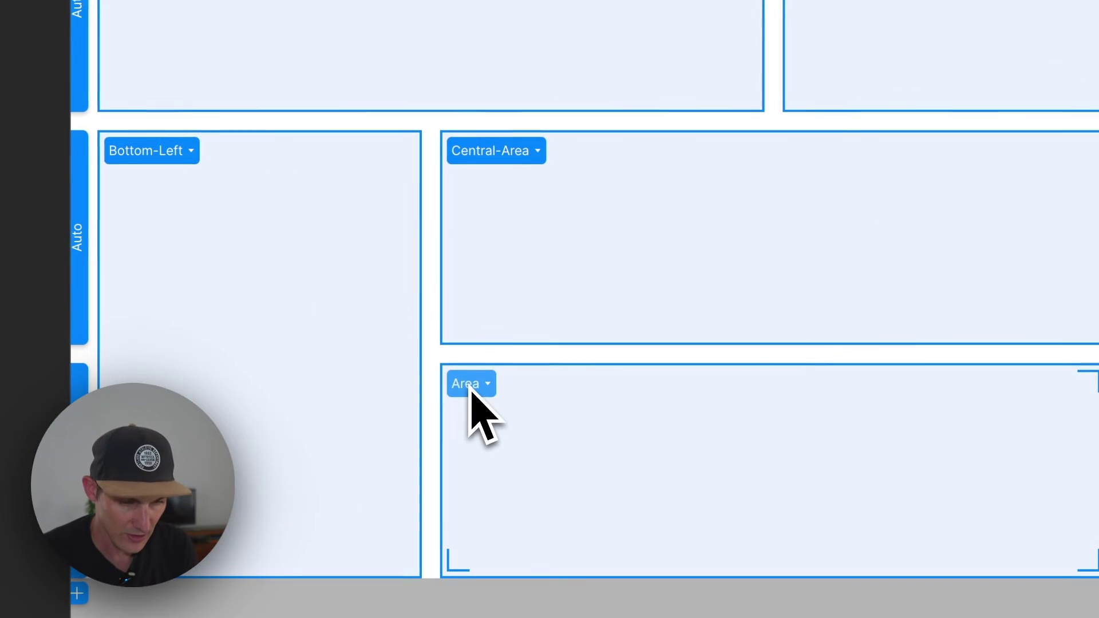
click(470, 383)
text(Bottom Central)
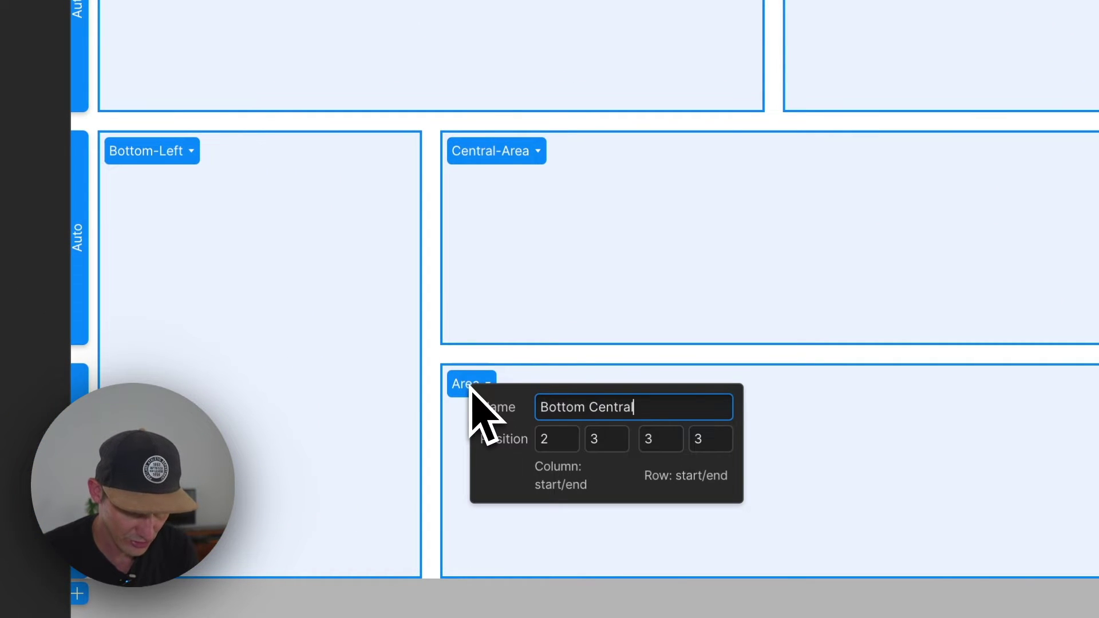
key(Return)
click(711, 269)
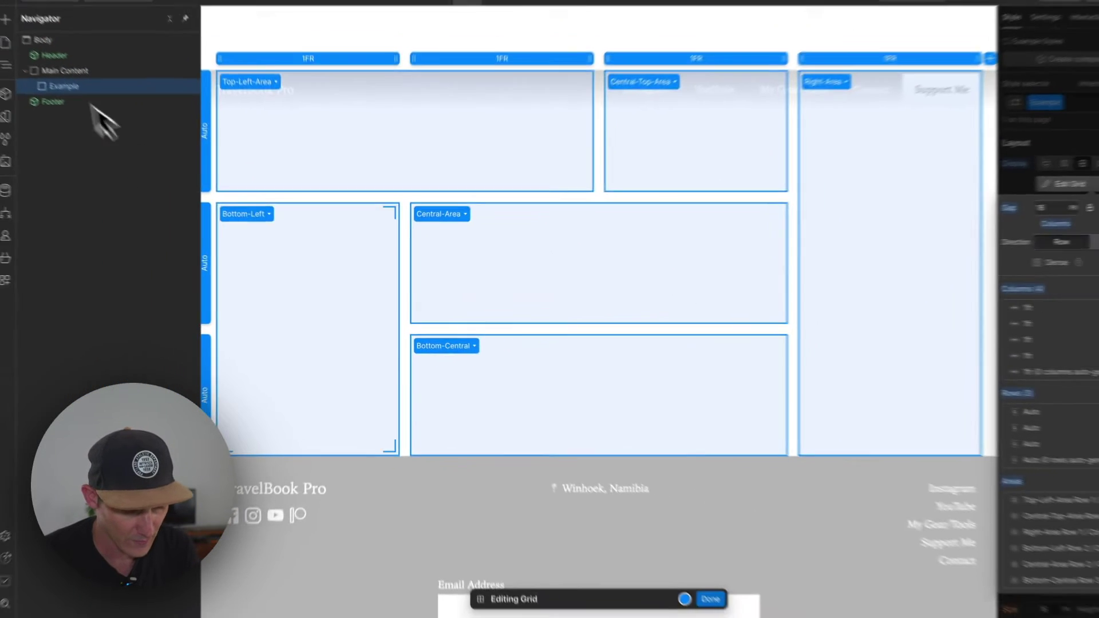
click(710, 599)
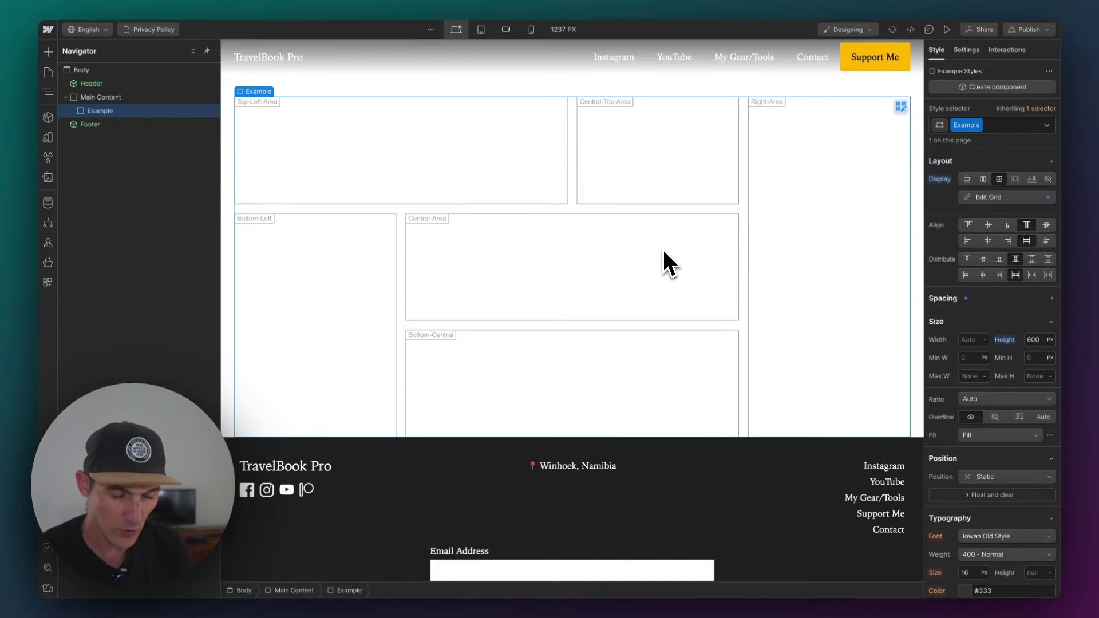
Insert a Div Block into Example, apply the Bento Block class, and duplicate it to fill the grid
key(ctrl+e)
text(div)
key(Return)
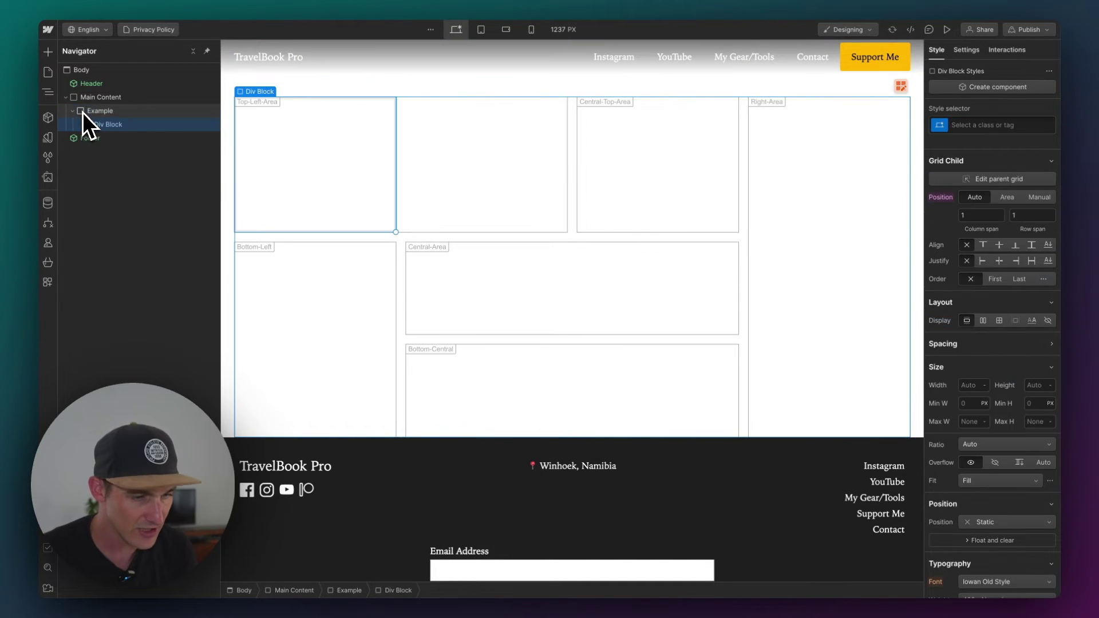
click(984, 126)
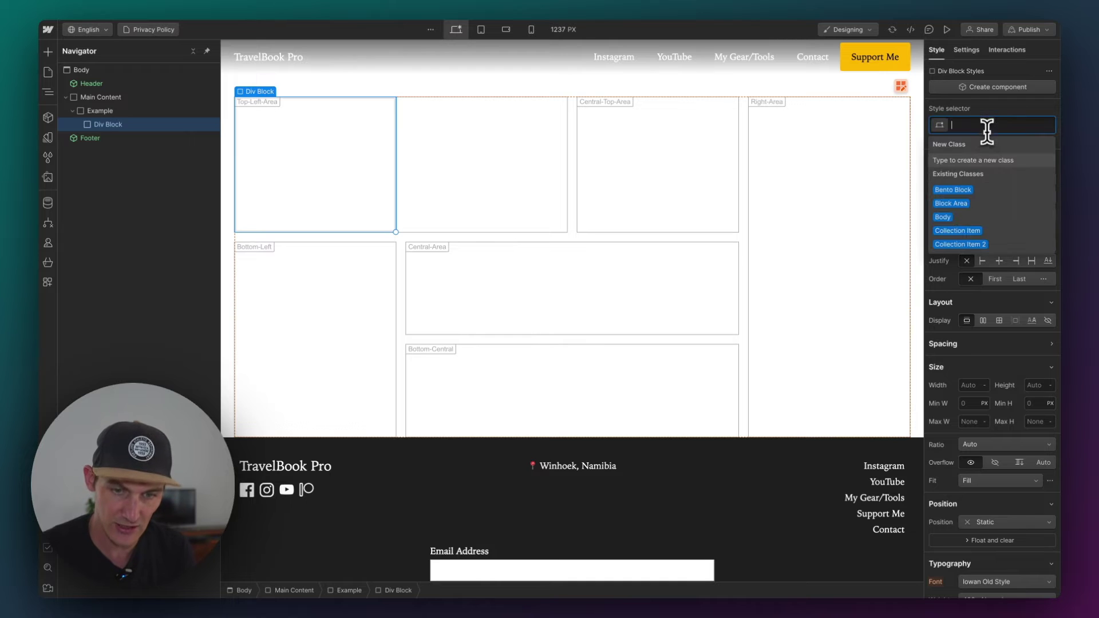
text(Bent)
key(Down)
key(Return)
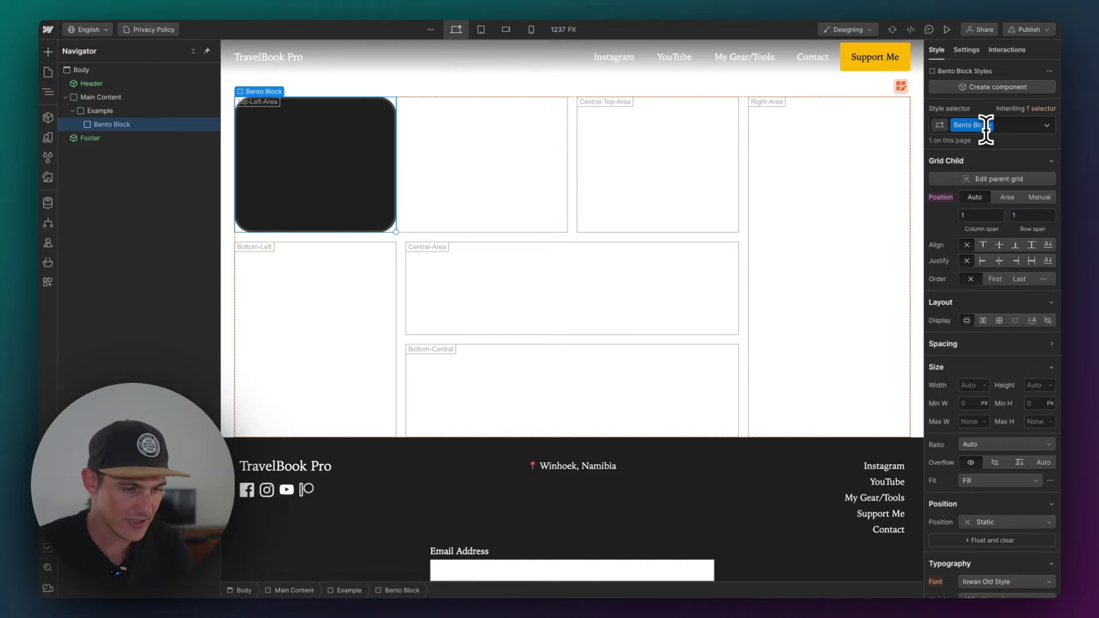
key(ctrl+d)
key(ctrl+d)
key(ctrl+d)
key(ctrl+d)
key(ctrl+d)
key(ctrl+d)
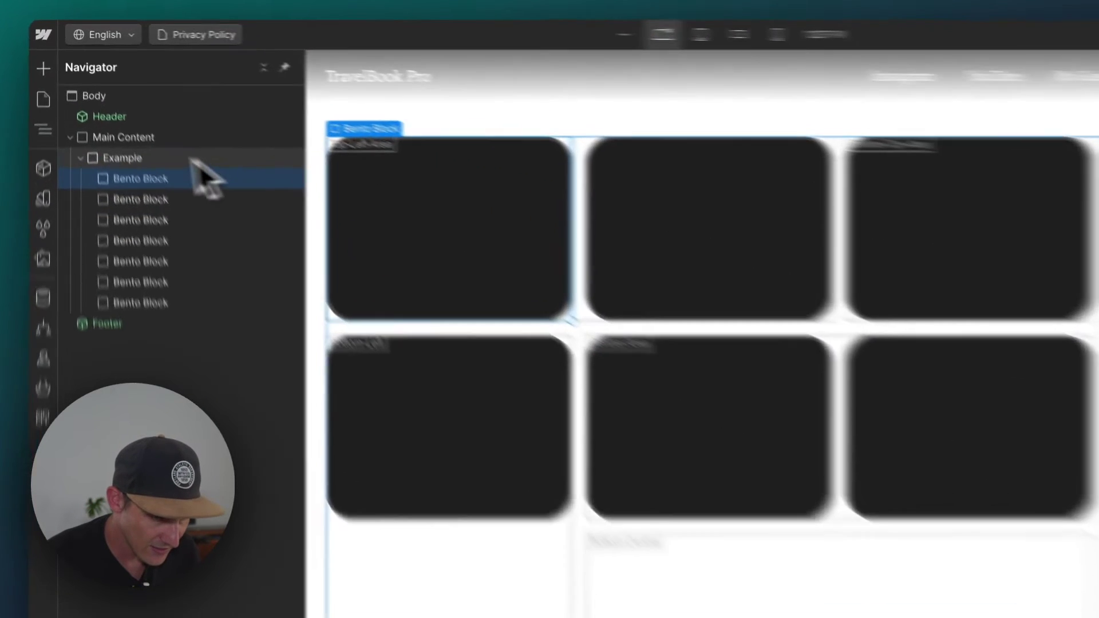
click(103, 111)
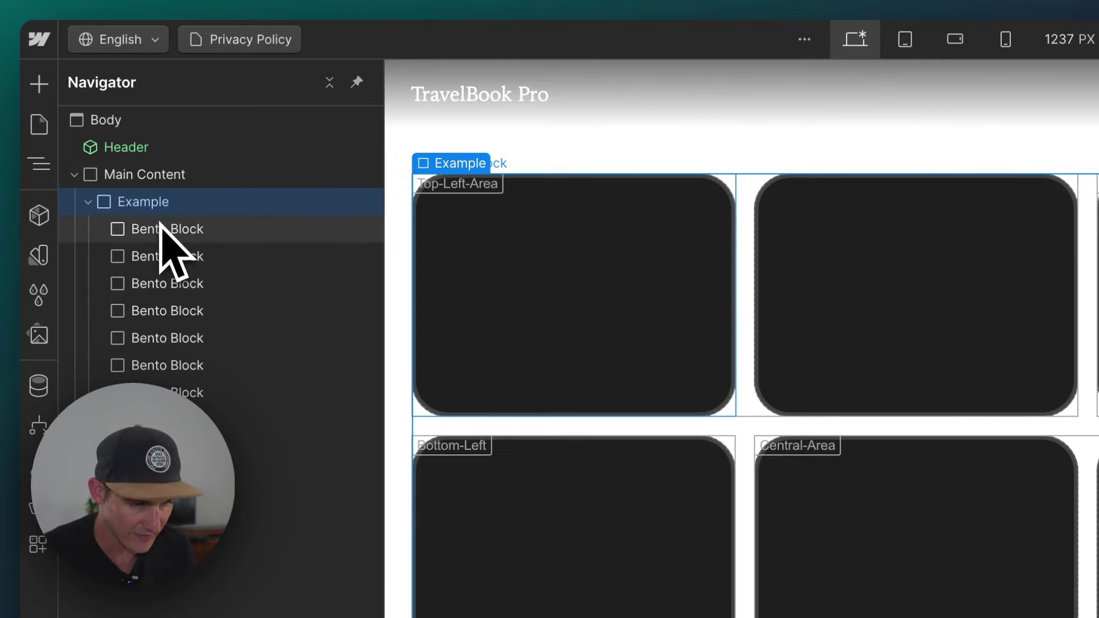
Place the first Bento Block by named area, ending in Central-Top-Area
click(161, 229)
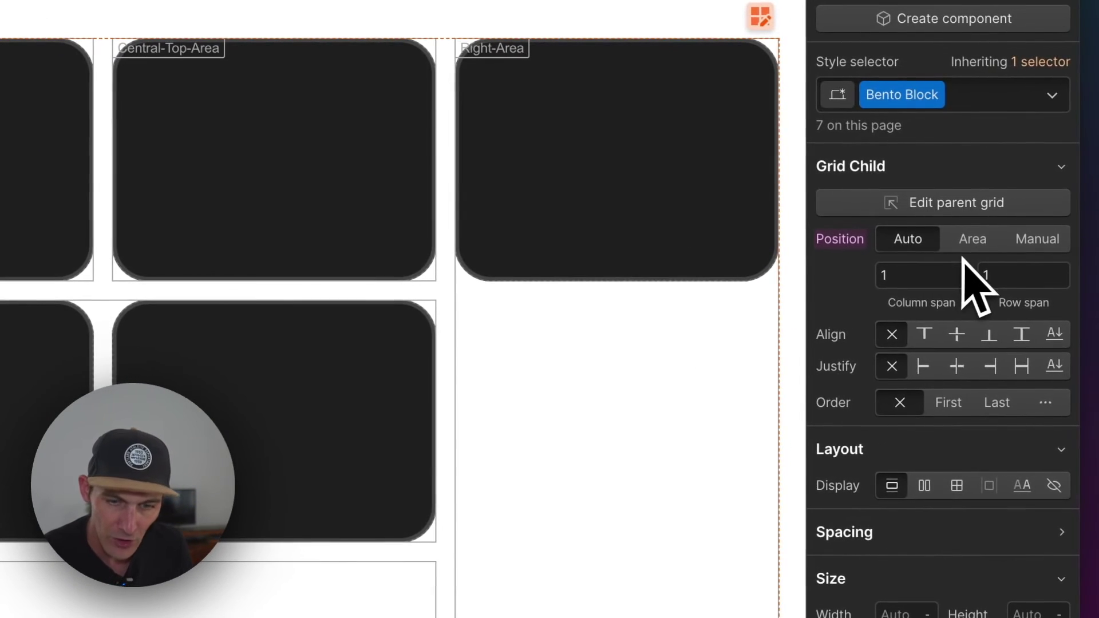
click(977, 239)
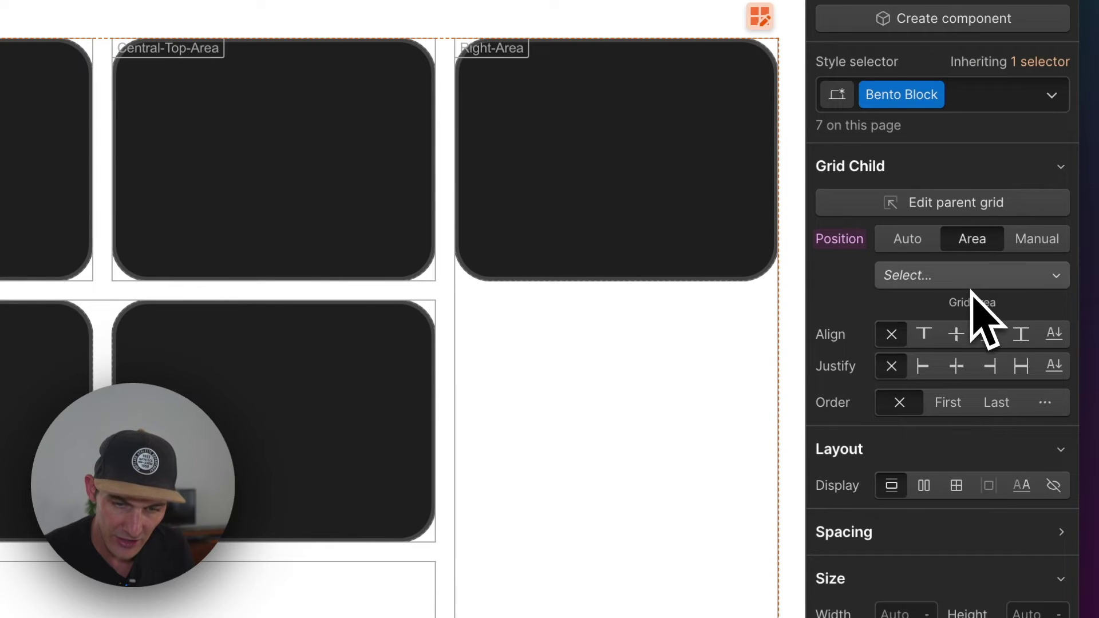
click(972, 281)
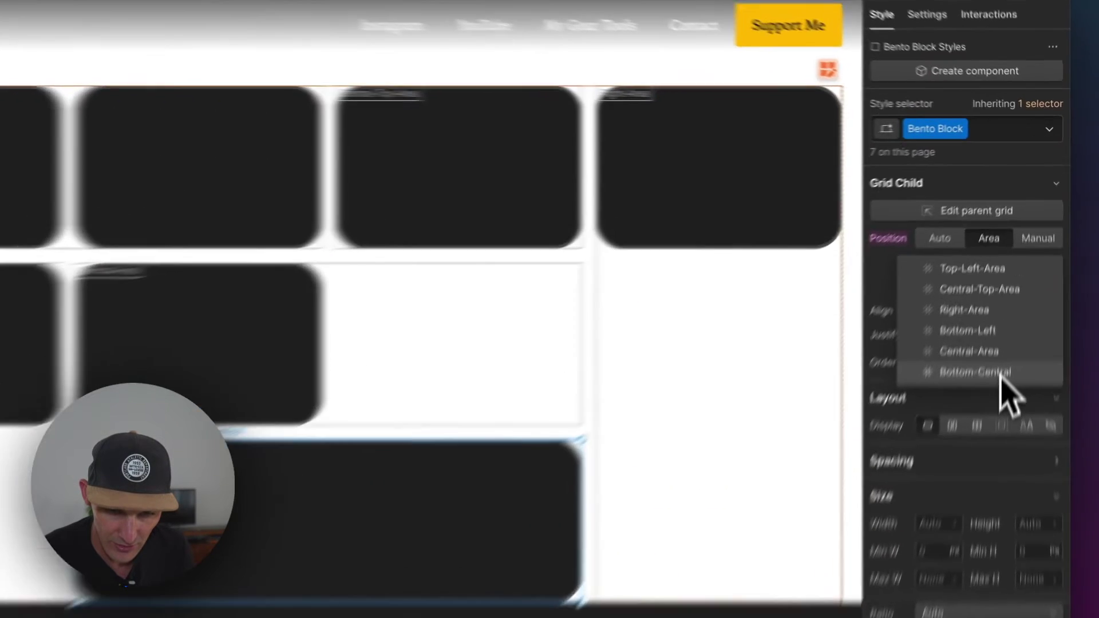
click(1014, 287)
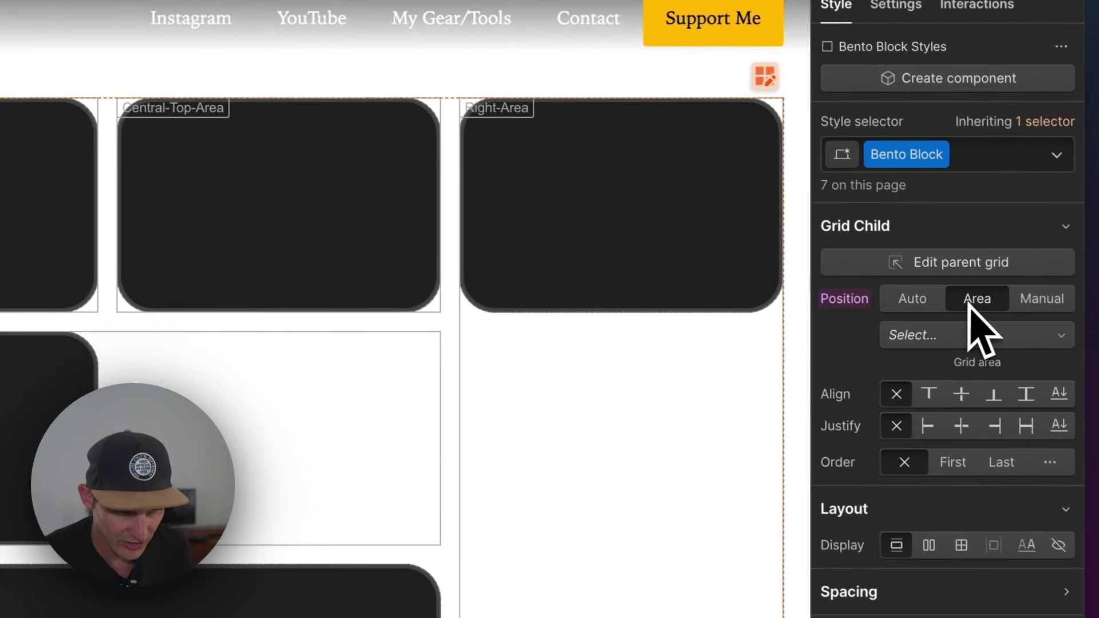
click(967, 344)
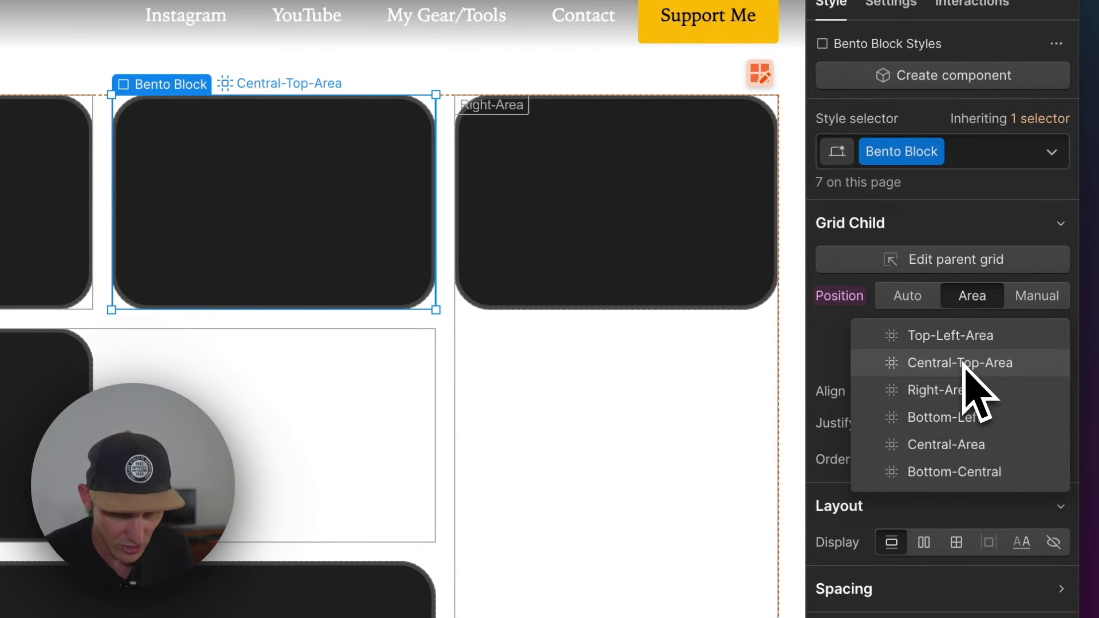
click(964, 364)
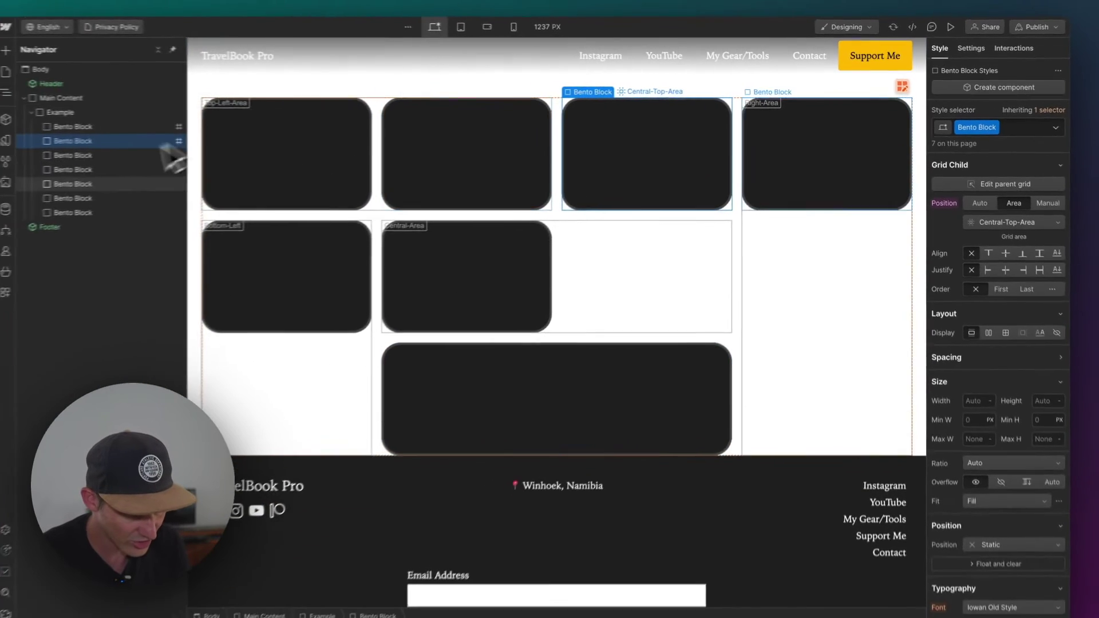
Assign the third Bento Block to Bottom-Left and the fourth to Right-Area
click(132, 156)
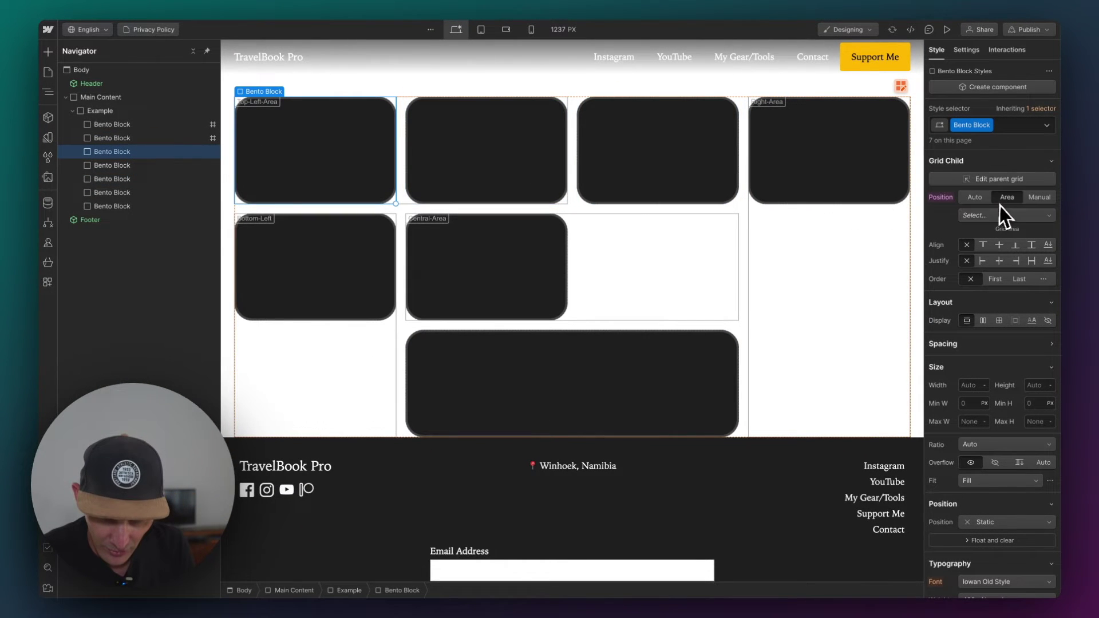
click(994, 220)
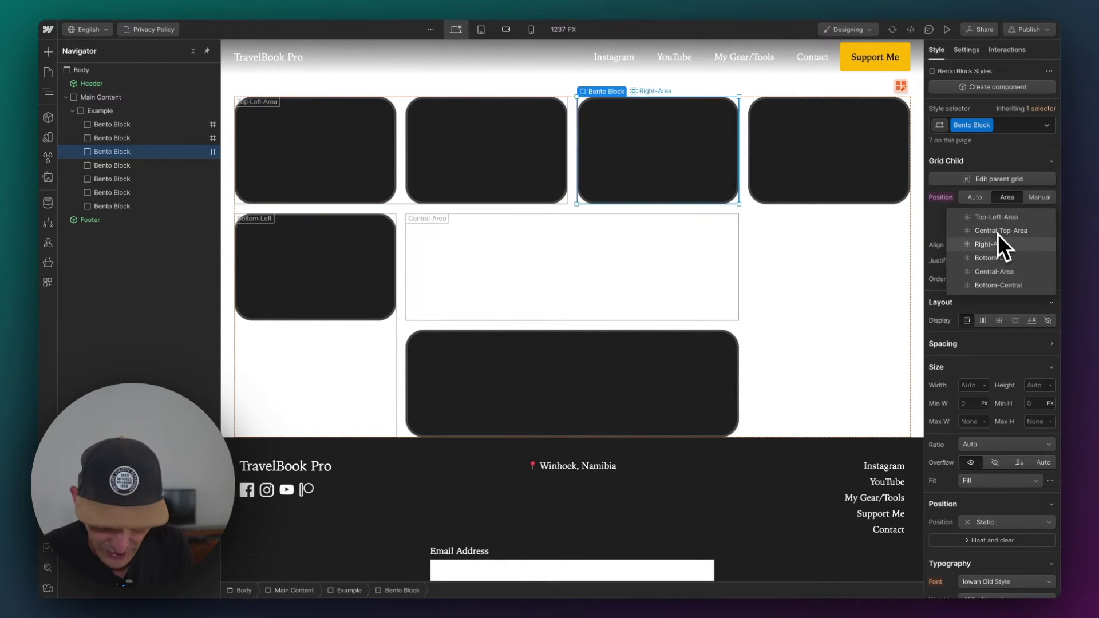
click(1003, 257)
click(140, 166)
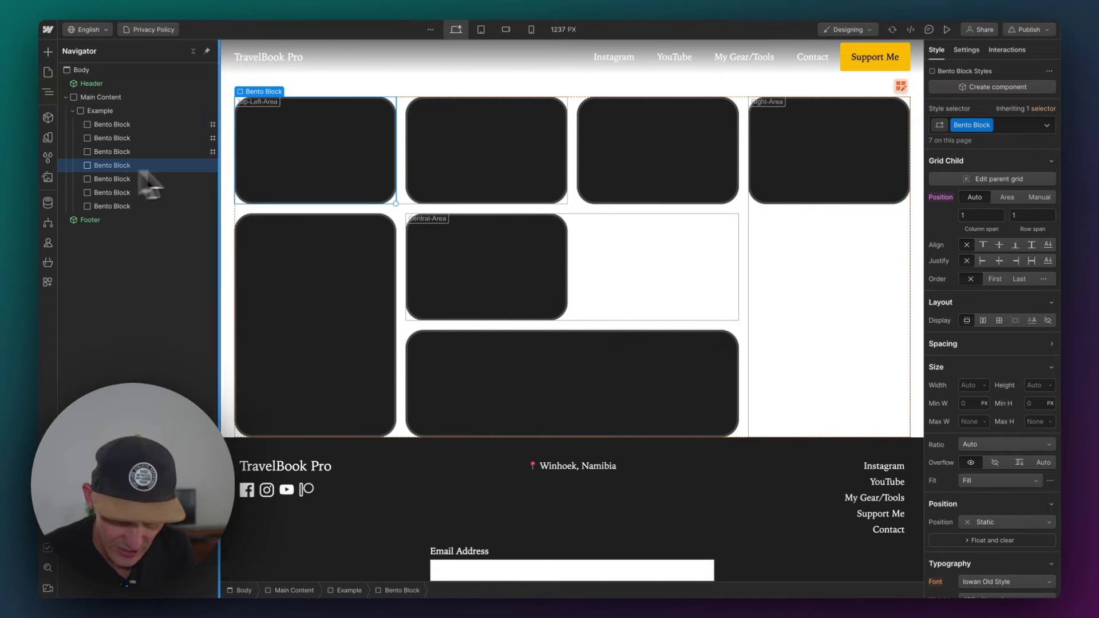
click(1001, 197)
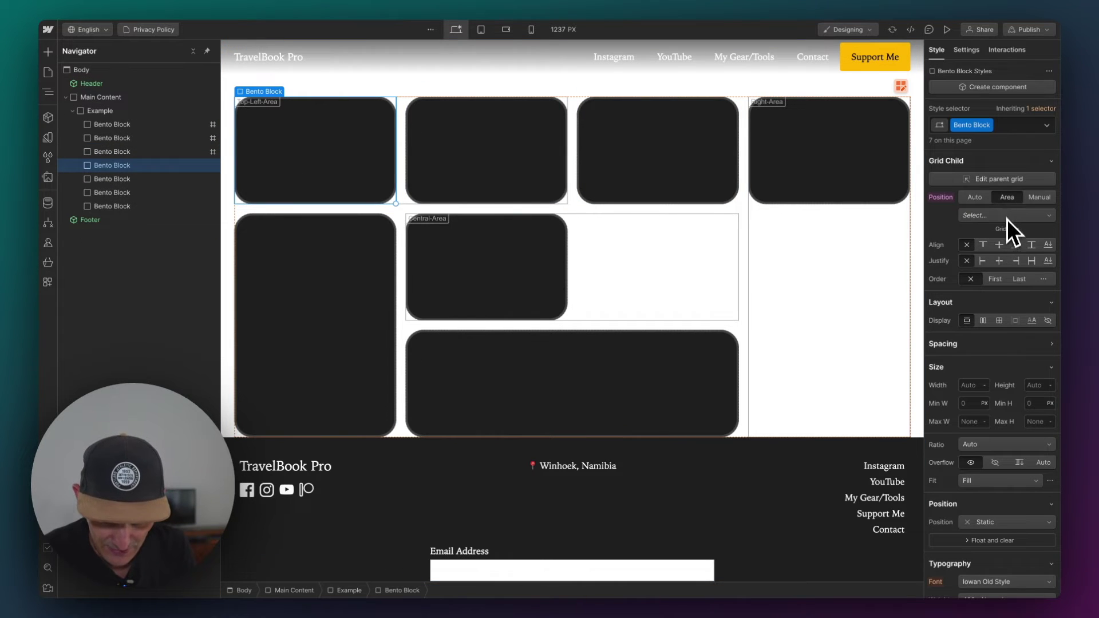
click(1007, 219)
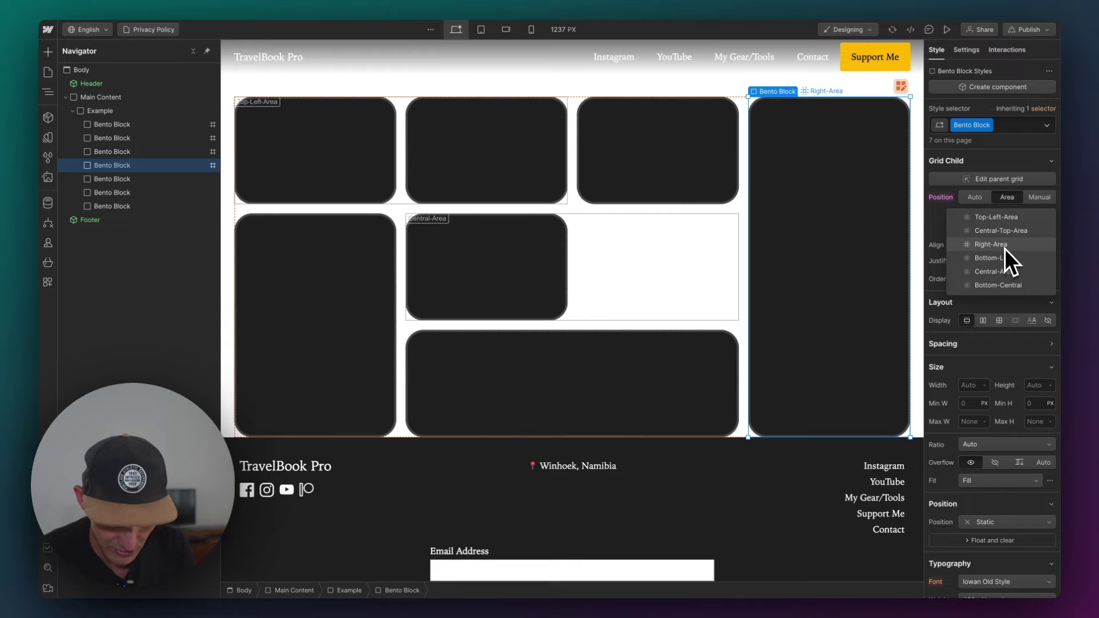
click(1005, 246)
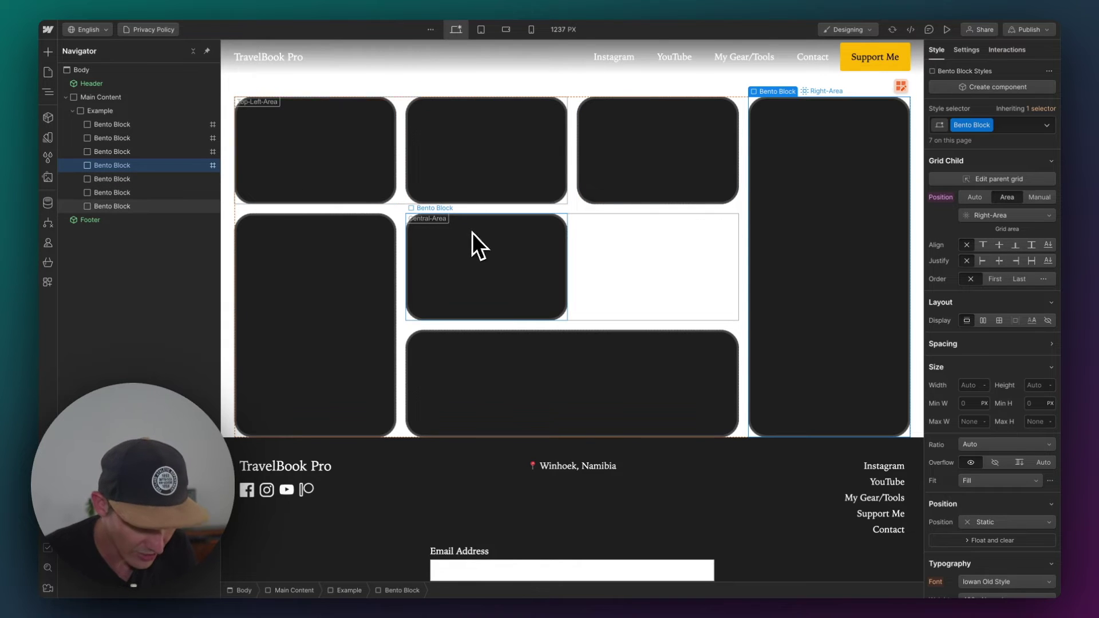
Drag the fifth block into Central-Area and the sixth into Top-Left-Area
click(115, 179)
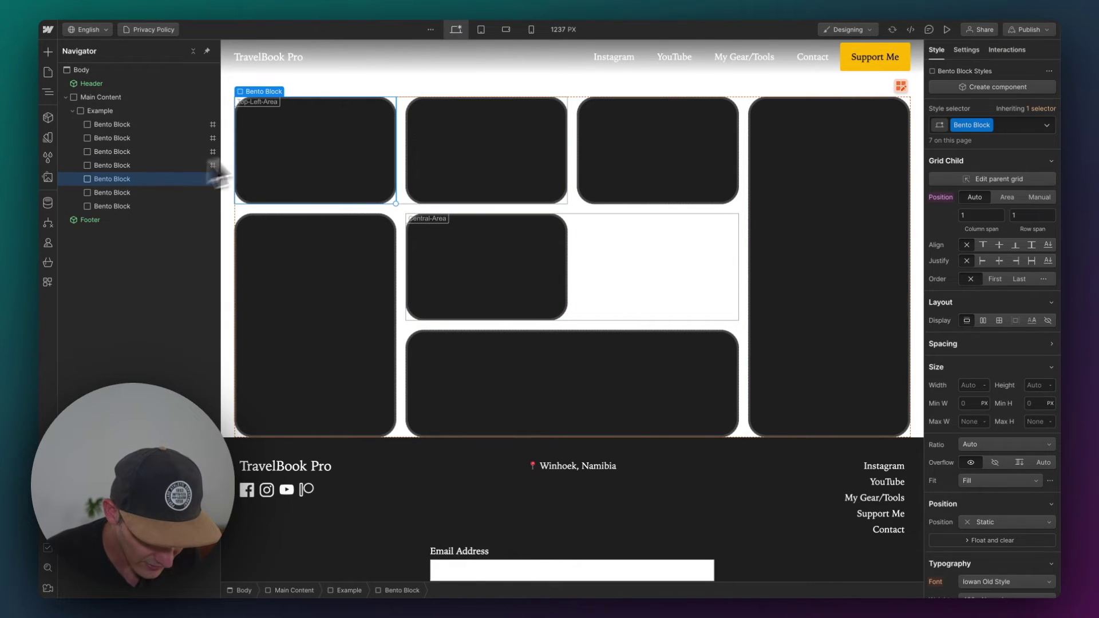
drag(218, 173, 552, 262)
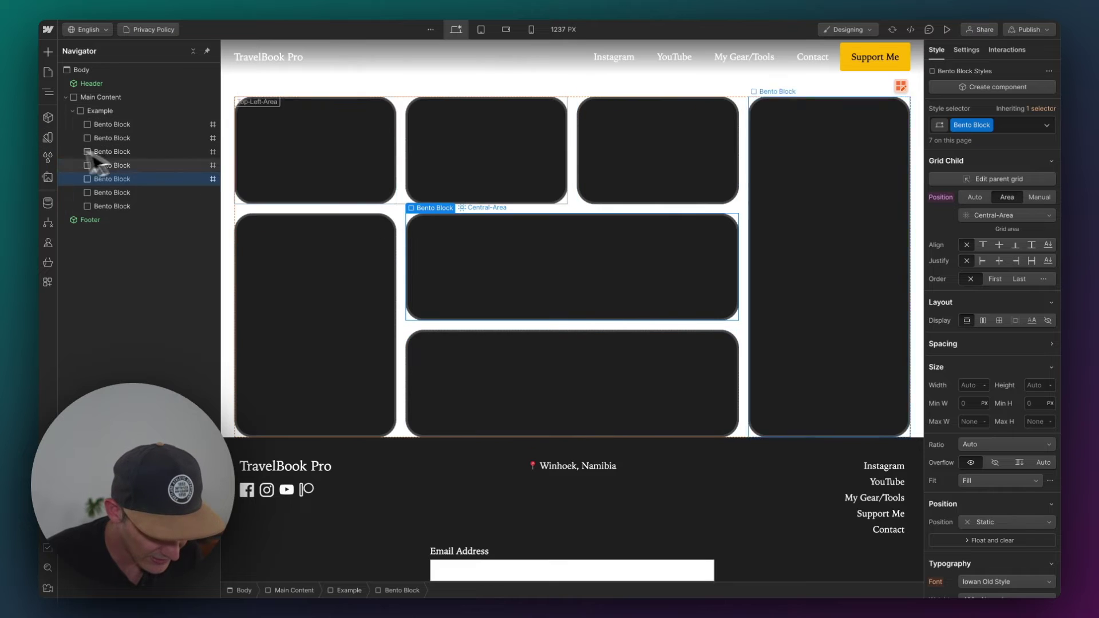
click(110, 193)
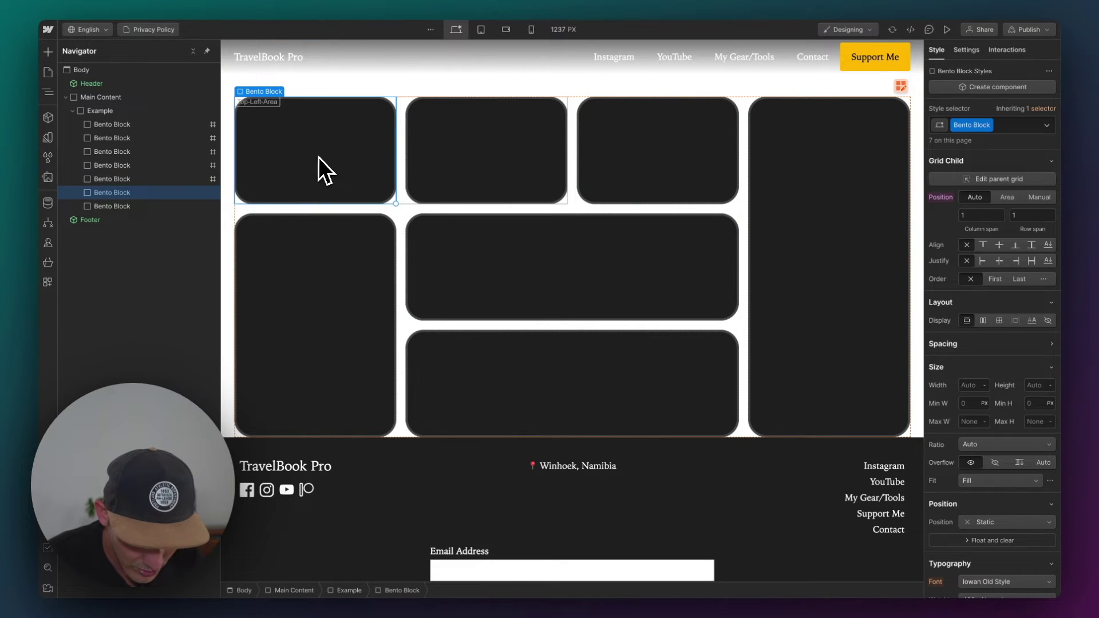
drag(320, 157, 461, 153)
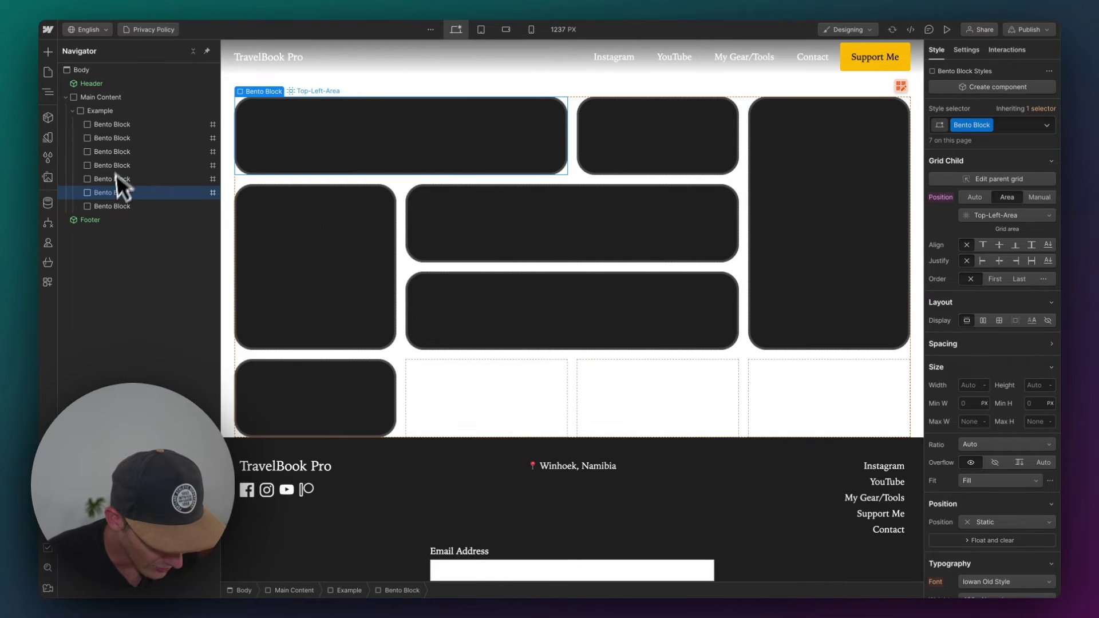
click(118, 206)
Delete the extra seventh Bento Block and assign the tall left block to Bottom-Left
key(Delete)
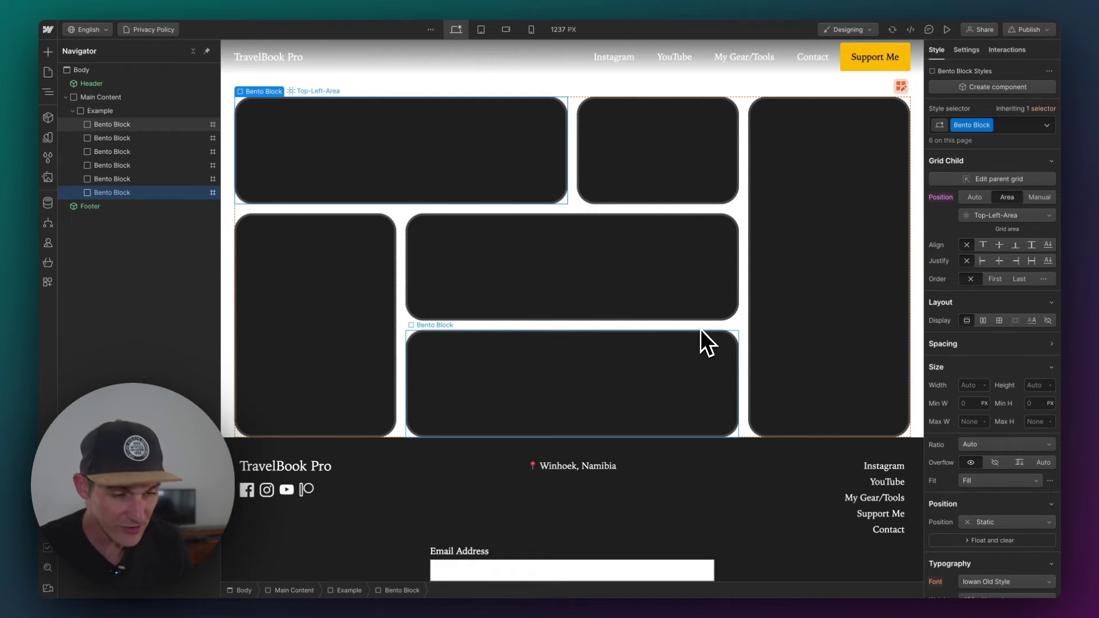
click(113, 151)
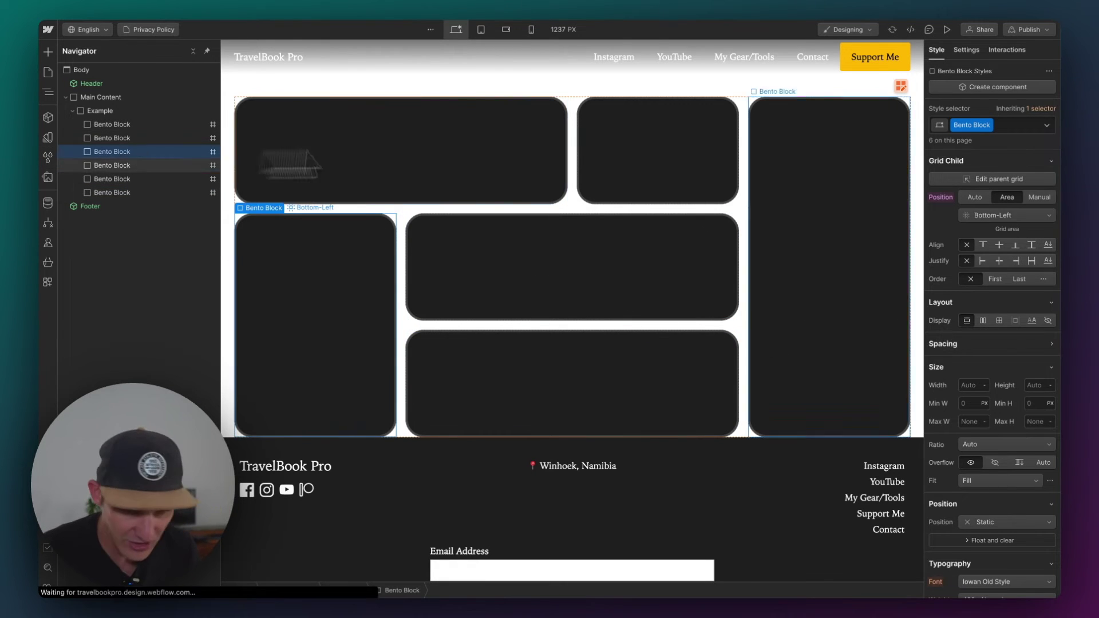
click(988, 216)
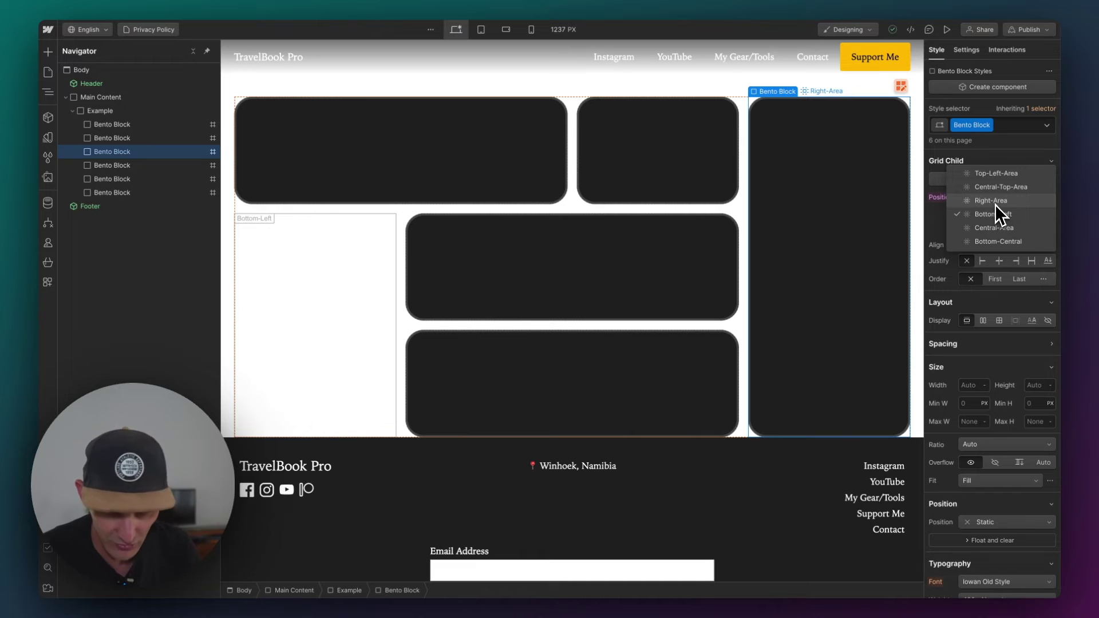
click(995, 203)
click(1008, 215)
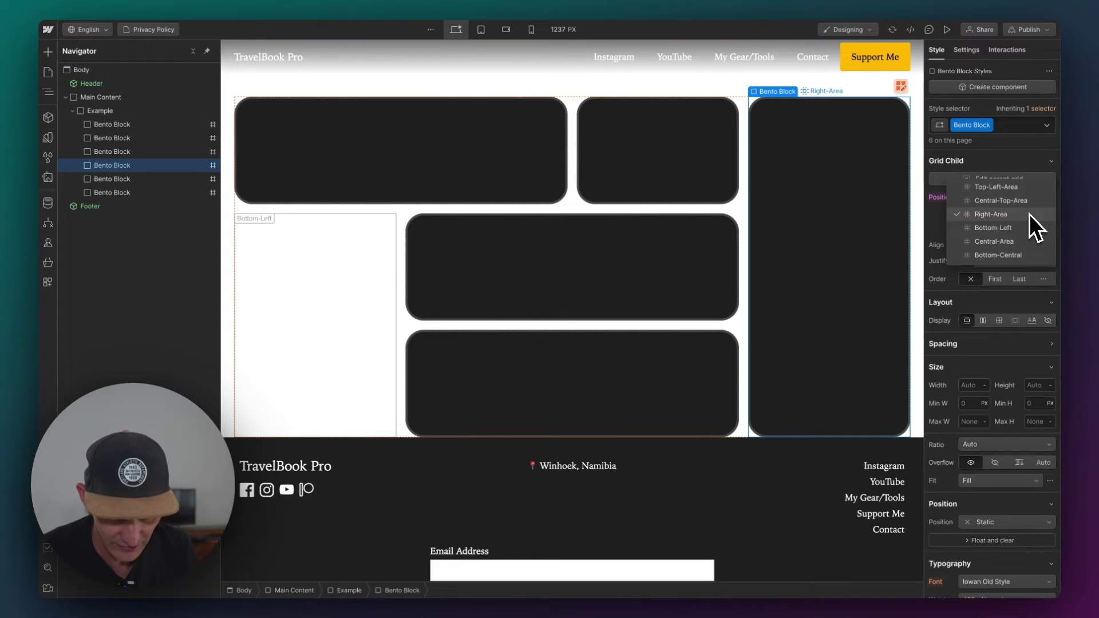
click(1017, 226)
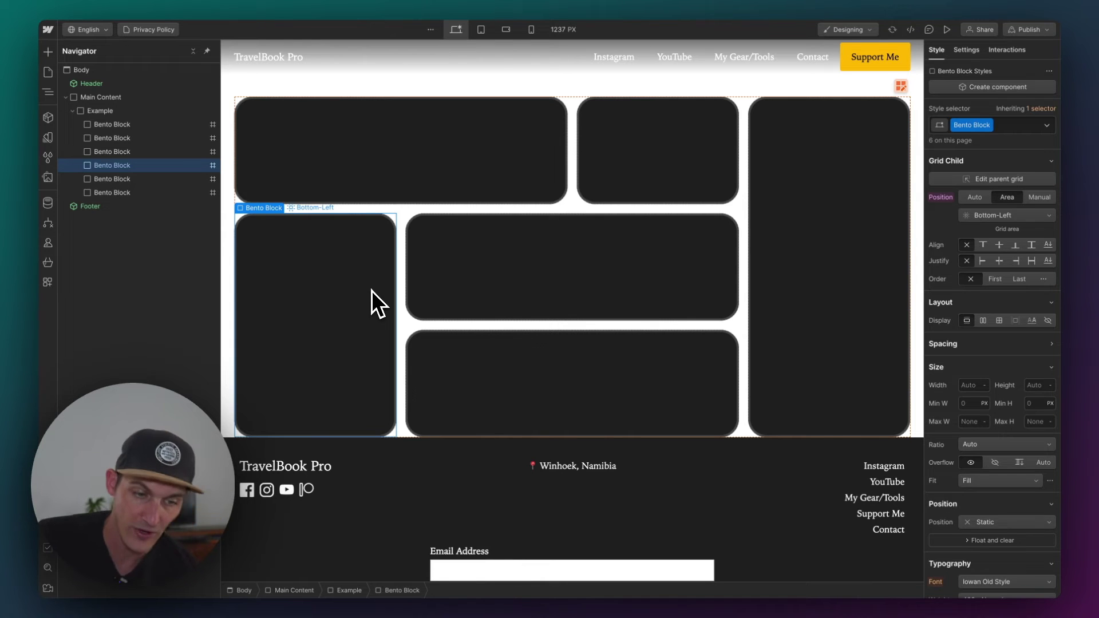
Drag blocks into Central-Area and the empty Bottom-Left area, adjusting their order
drag(356, 295, 551, 282)
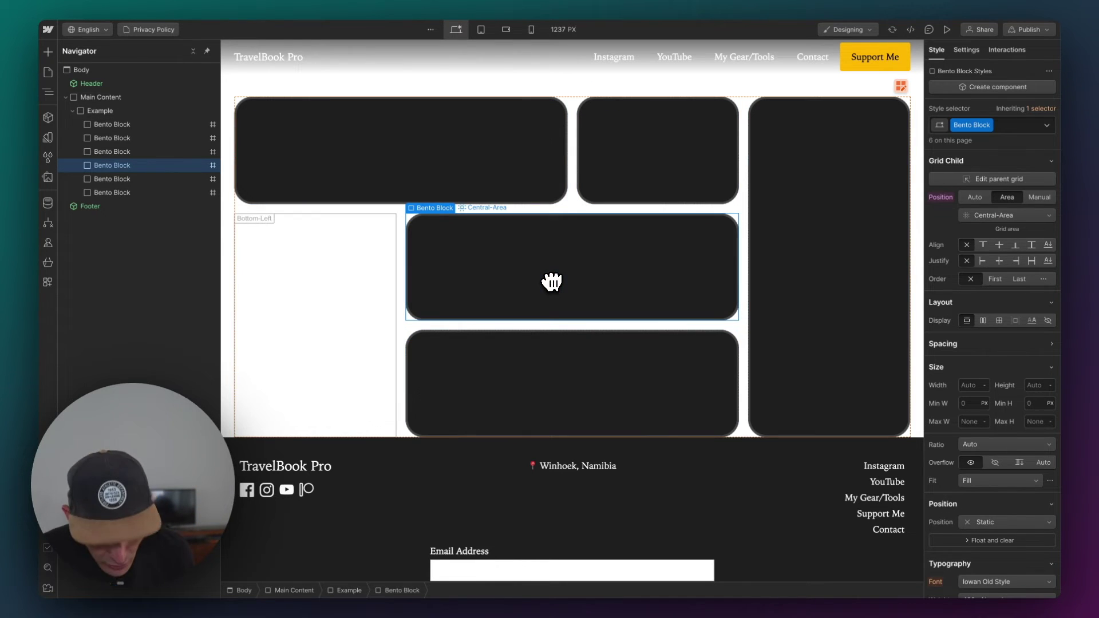
drag(115, 164, 142, 192)
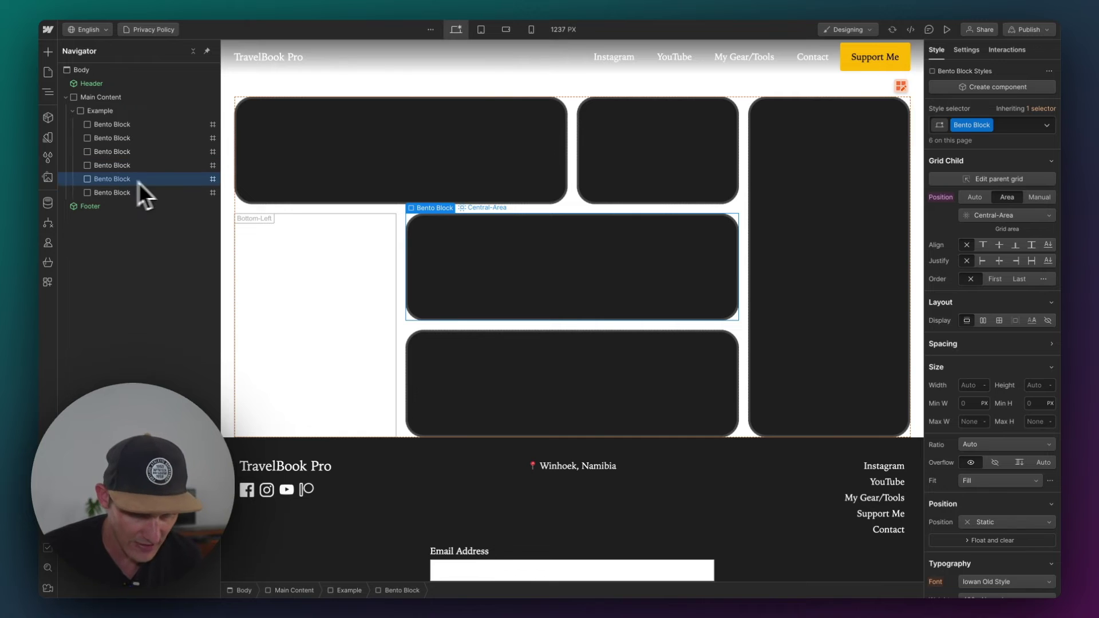
drag(572, 267, 358, 289)
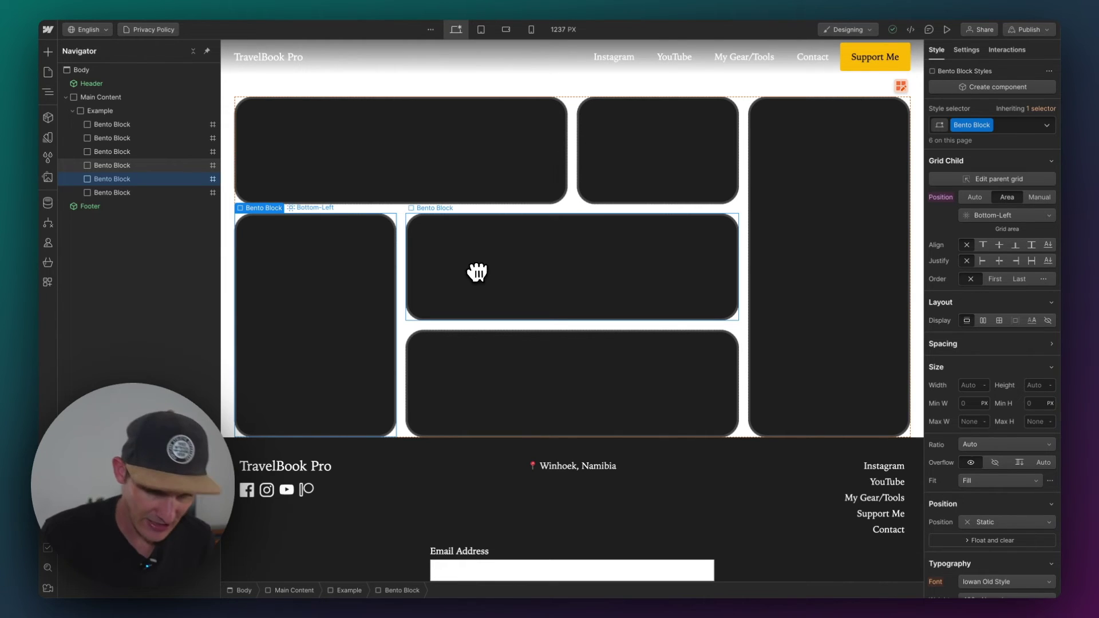
click(810, 315)
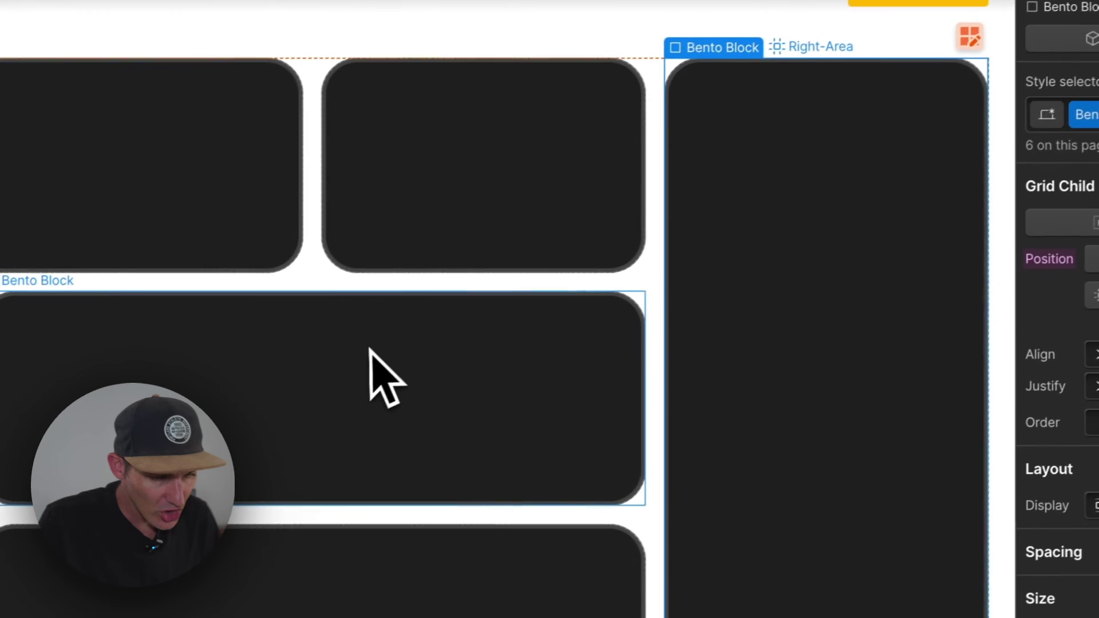
Move the right-column Bento Block to last in the block order and return it to Right-Area
drag(810, 440, 121, 162)
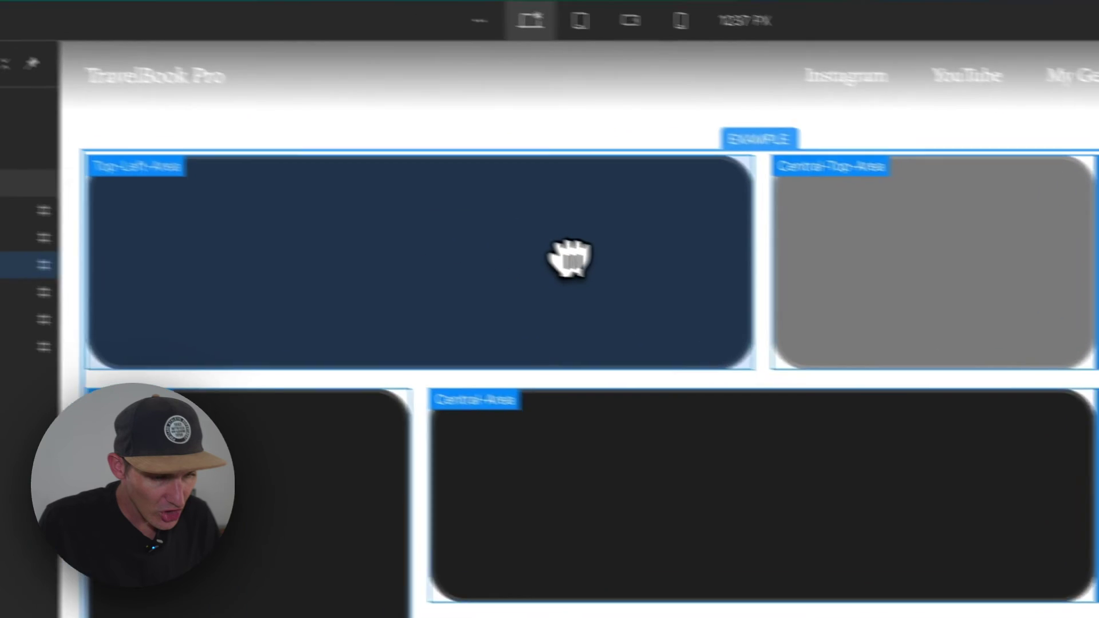
drag(570, 258, 573, 261)
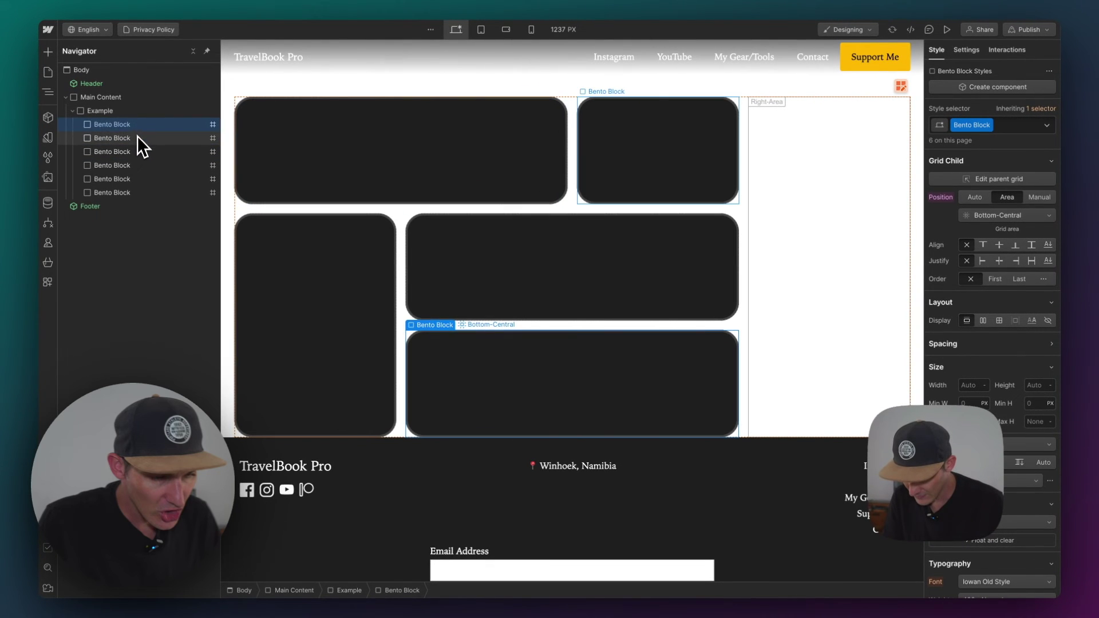
drag(136, 150, 137, 196)
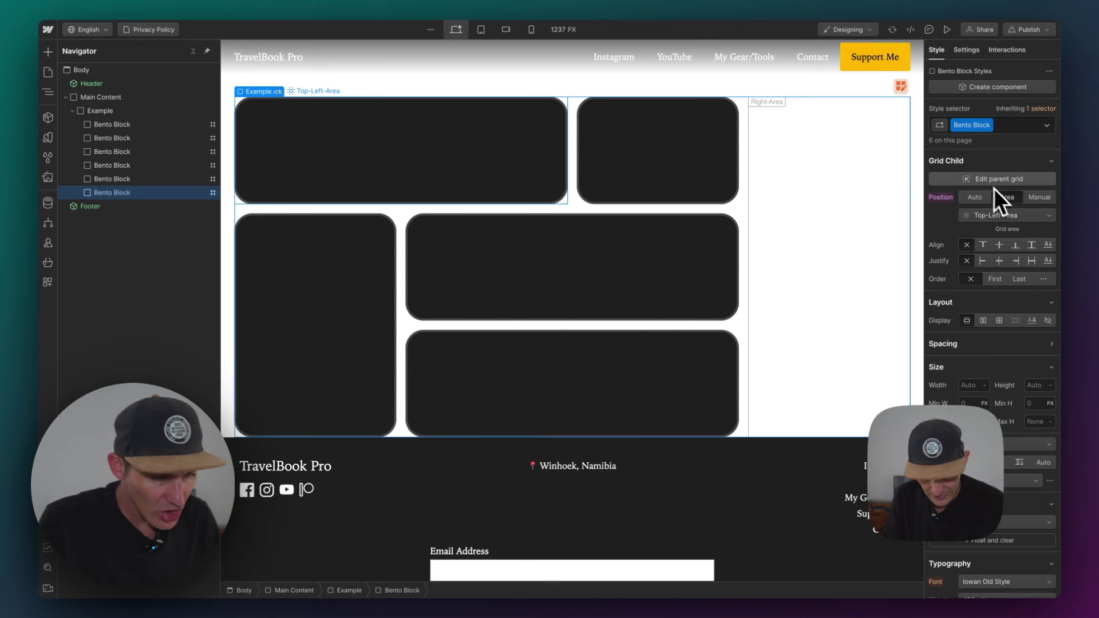
click(987, 217)
click(991, 241)
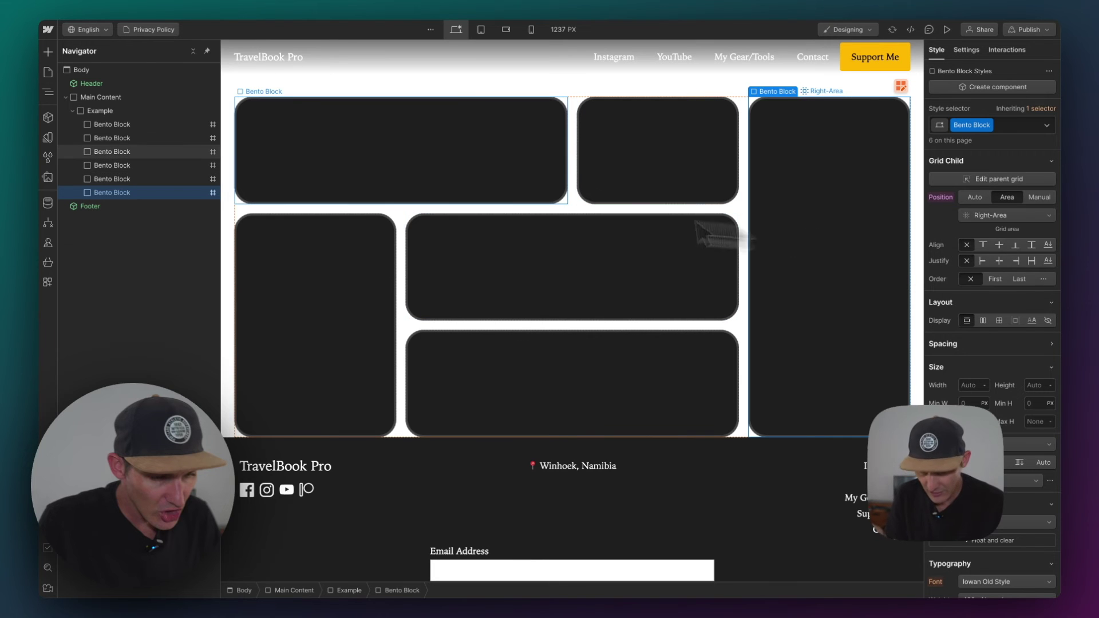
click(366, 150)
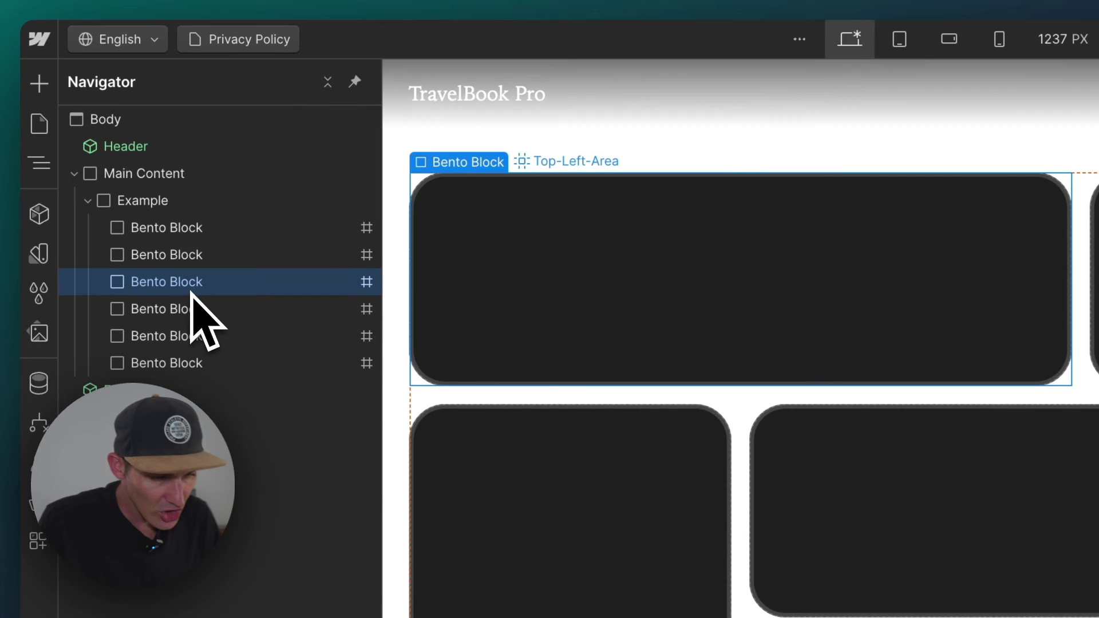
click(150, 202)
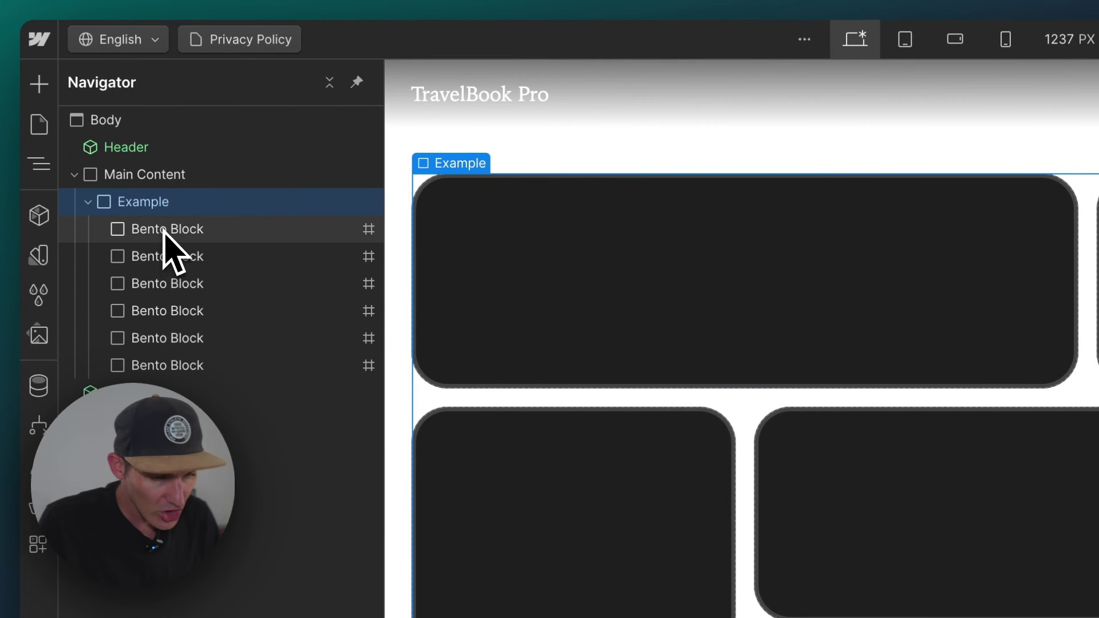
click(164, 229)
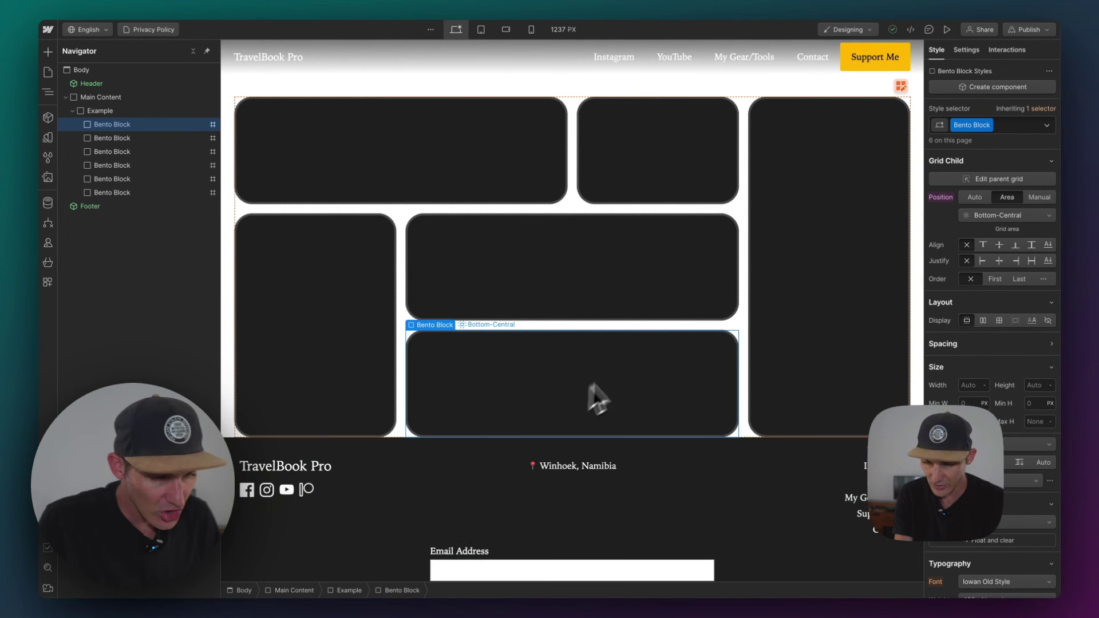
click(129, 138)
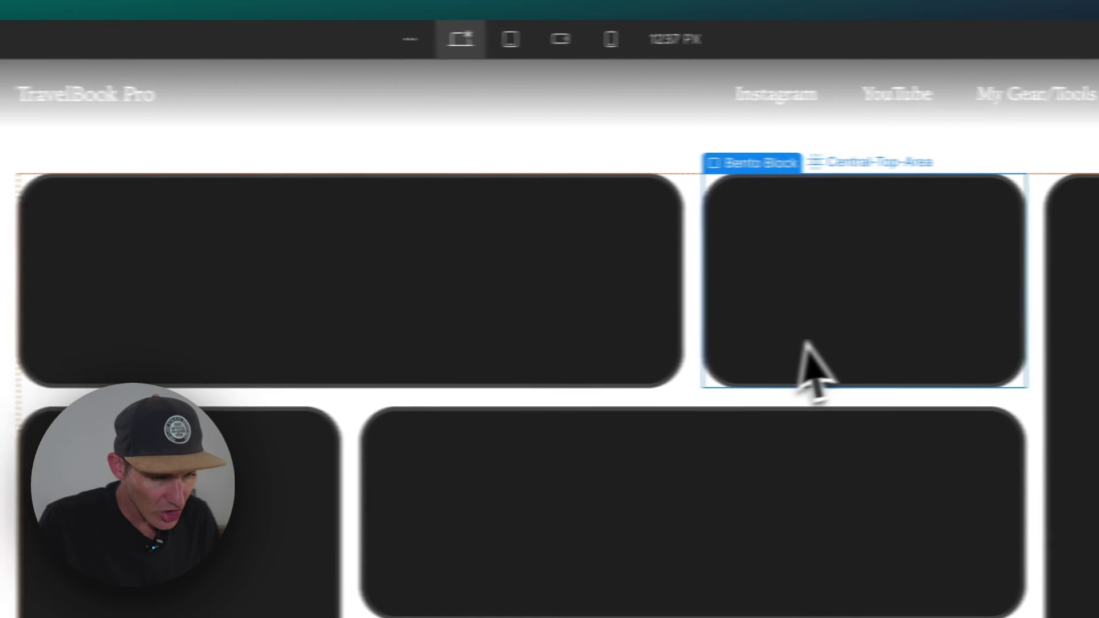
click(196, 282)
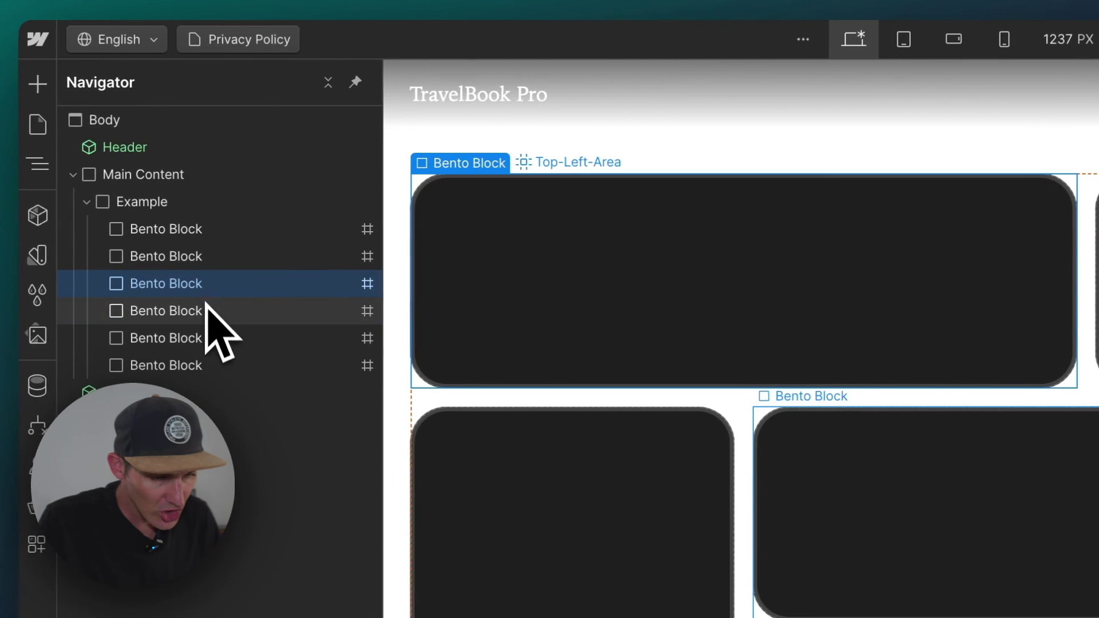
click(206, 311)
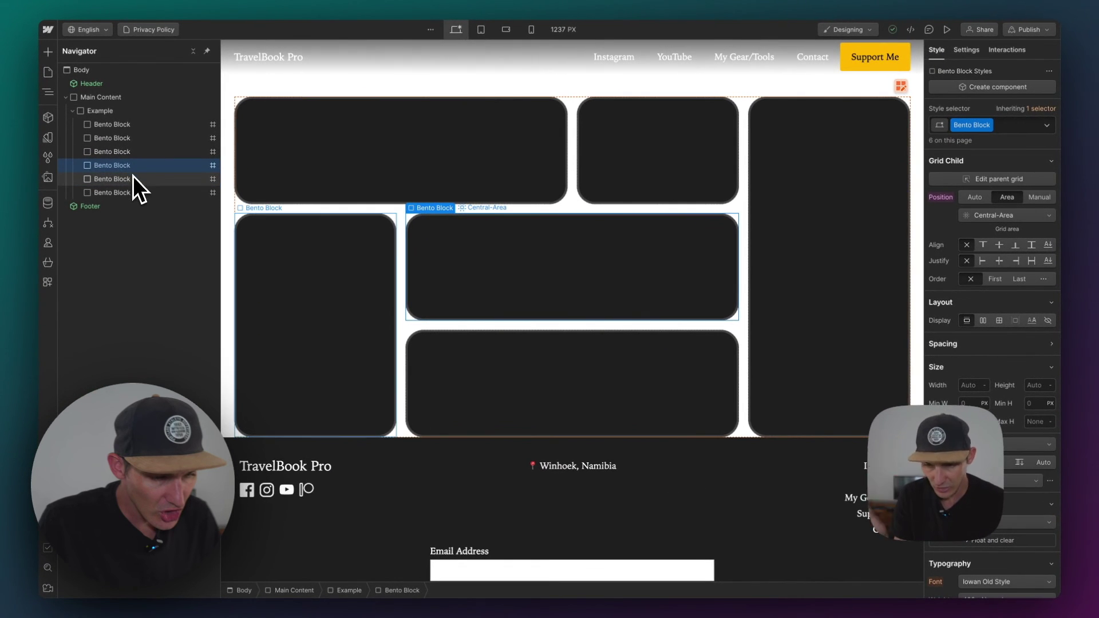
click(132, 177)
click(132, 186)
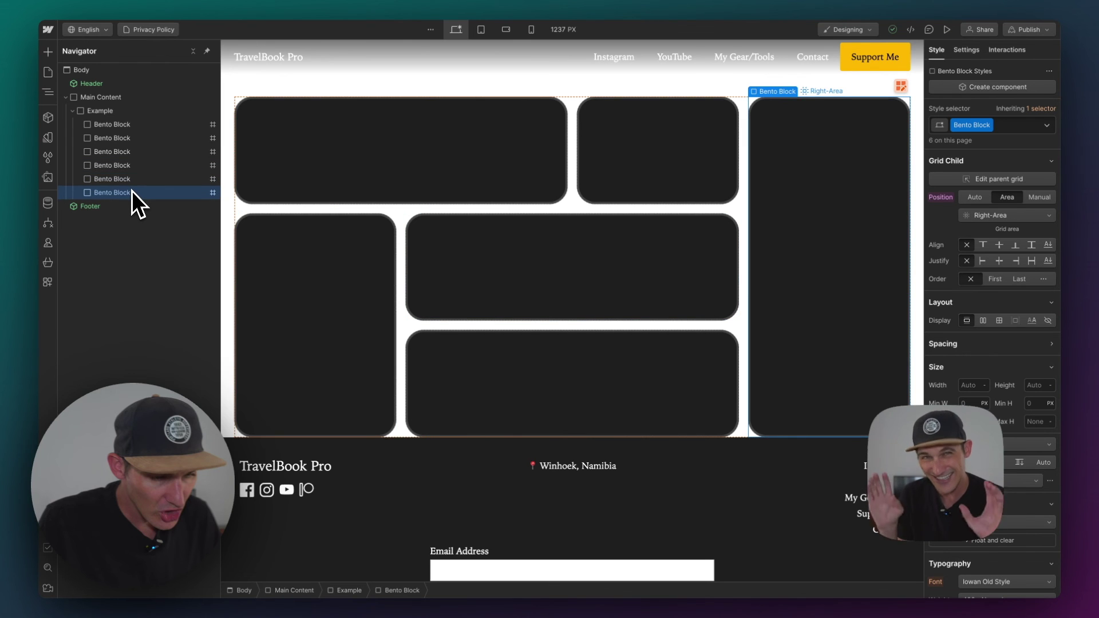